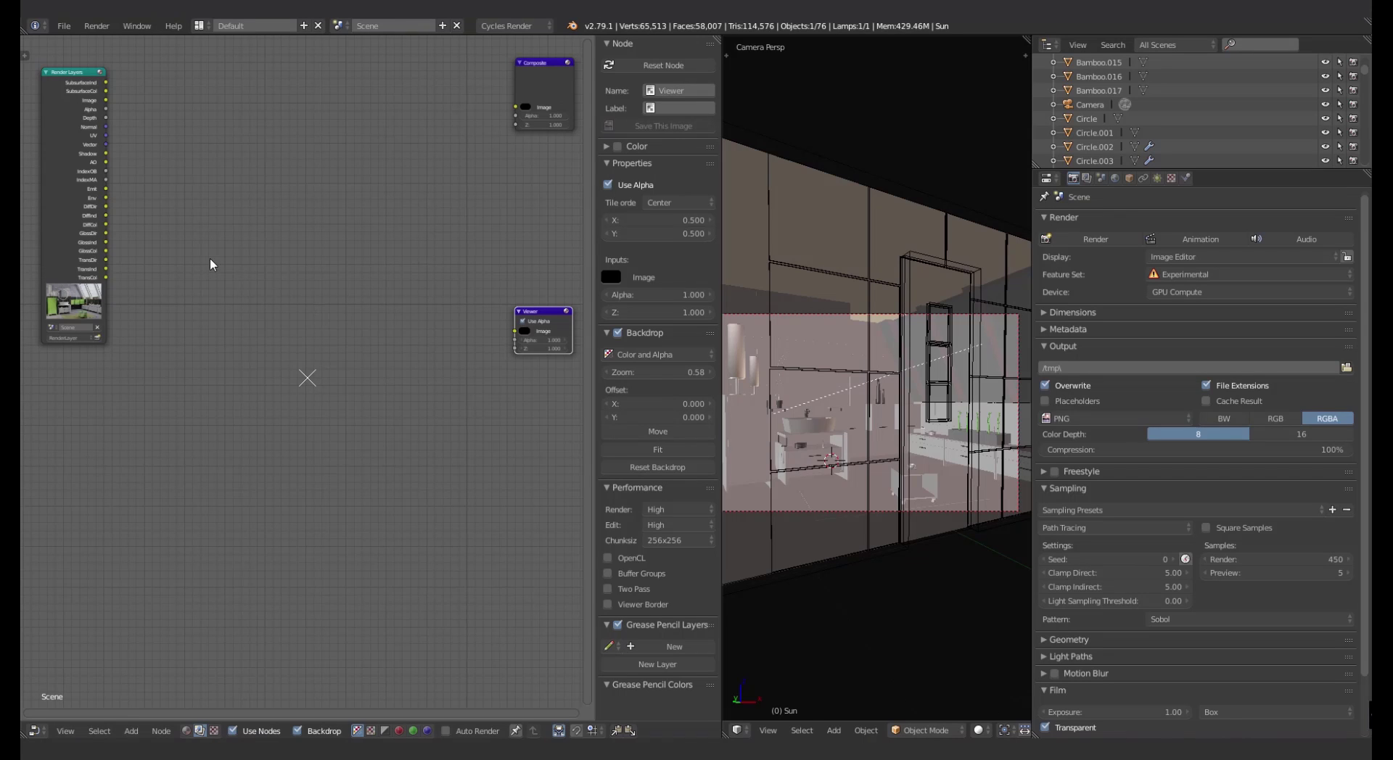
- Review which passes are enabled for the render layer and collapse its Denoising section
{"action": "left_click", "coordinate": [65, 96]}
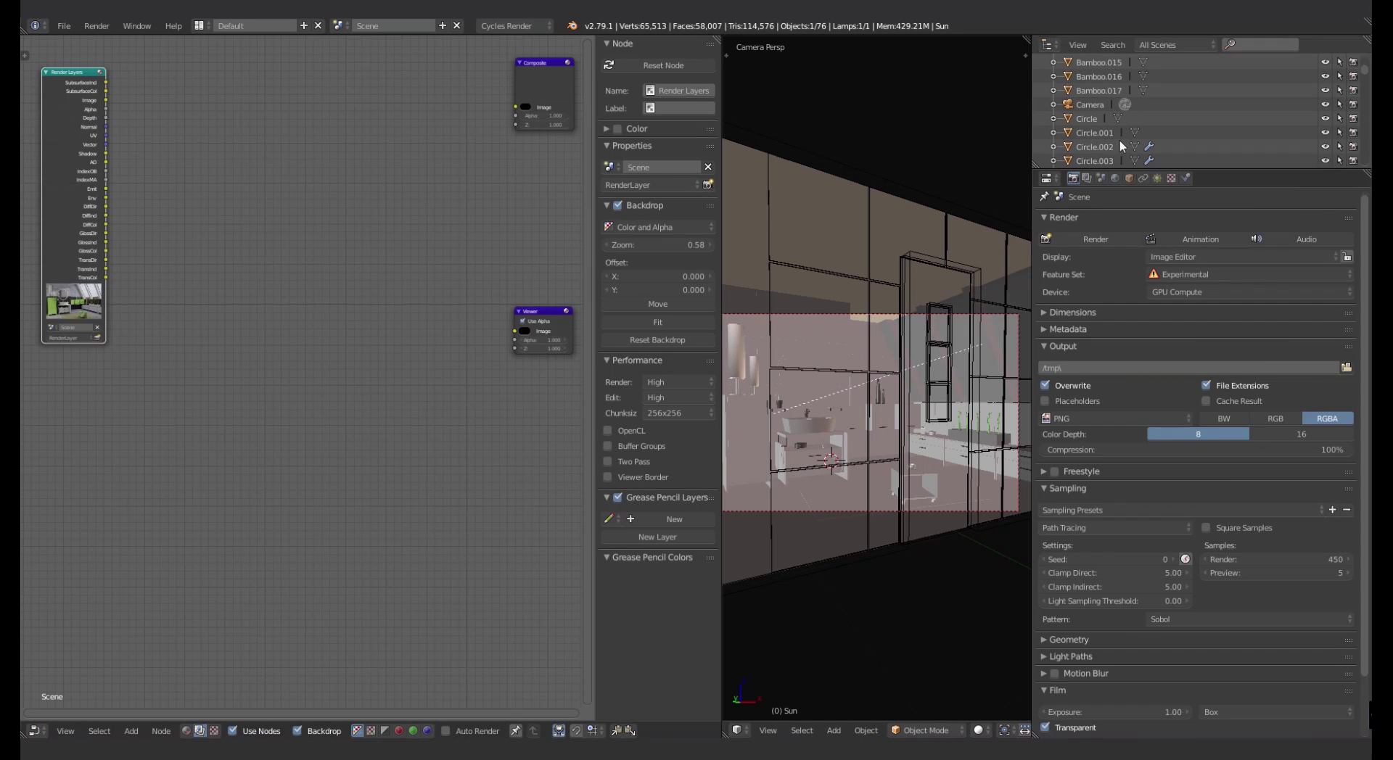
{"action": "left_click", "coordinate": [1088, 178]}
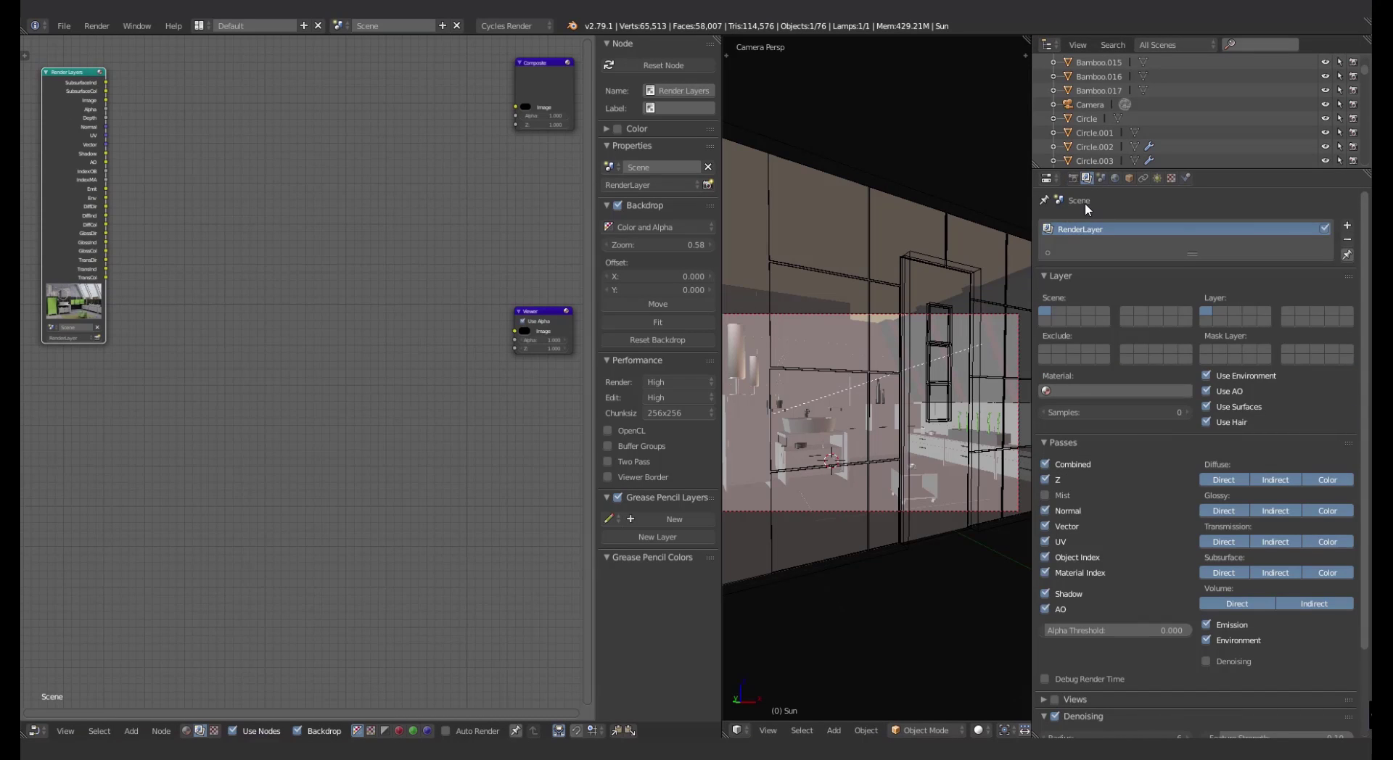
{"action": "scroll", "coordinate": [1133, 555], "scroll_direction": "down", "scroll_amount": 3}
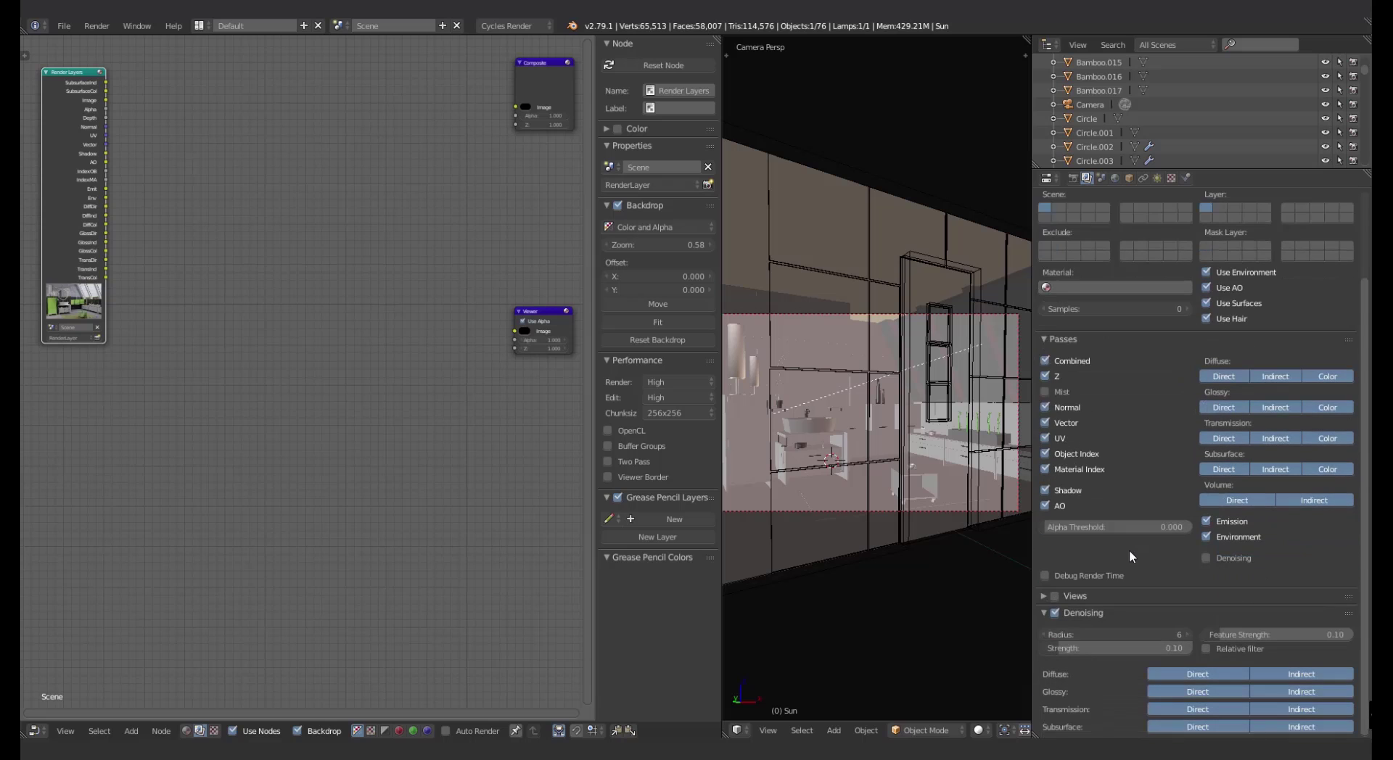
{"action": "left_click", "coordinate": [1087, 614]}
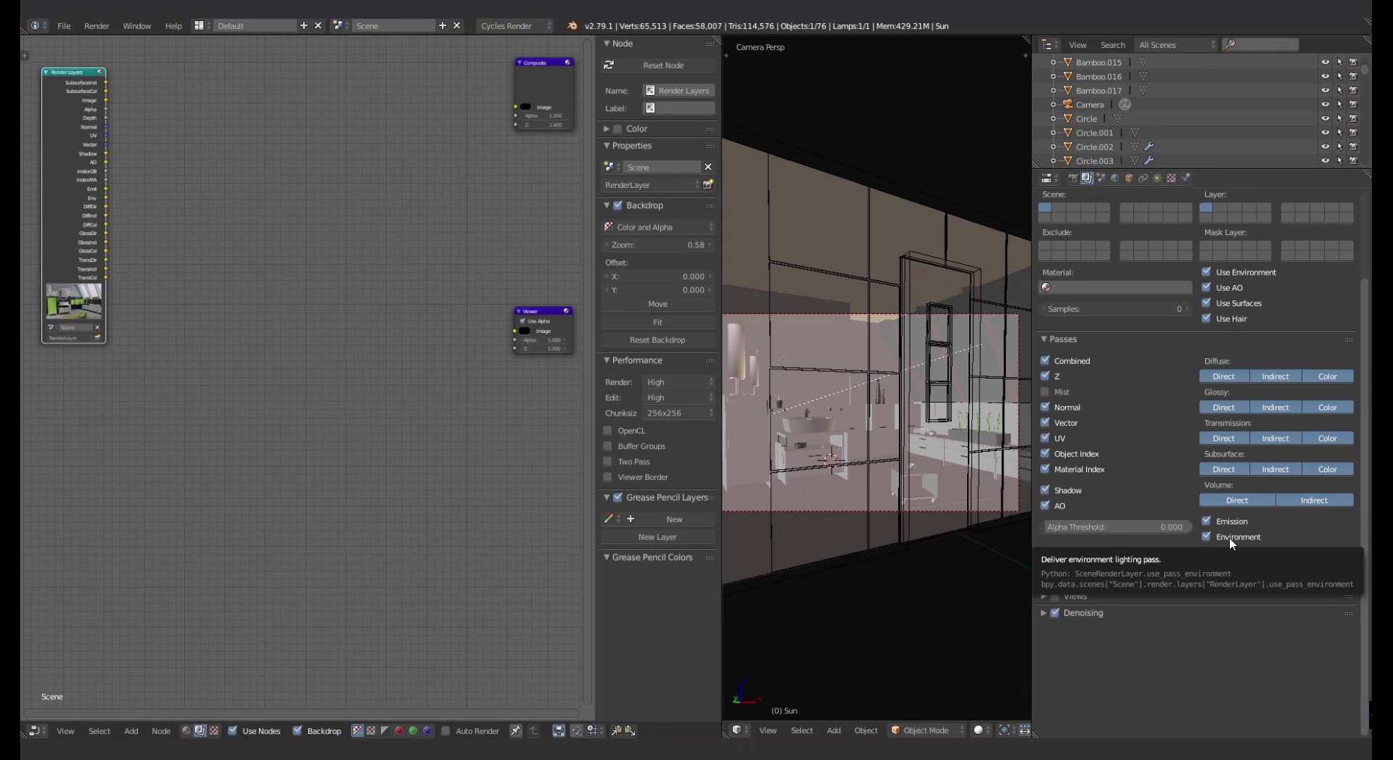
- Add the MeshQ - Composite node group between the Render Layers node and the output nodes
{"action": "middle_click_drag", "start_coordinate": [228, 200], "coordinate": [230, 216]}
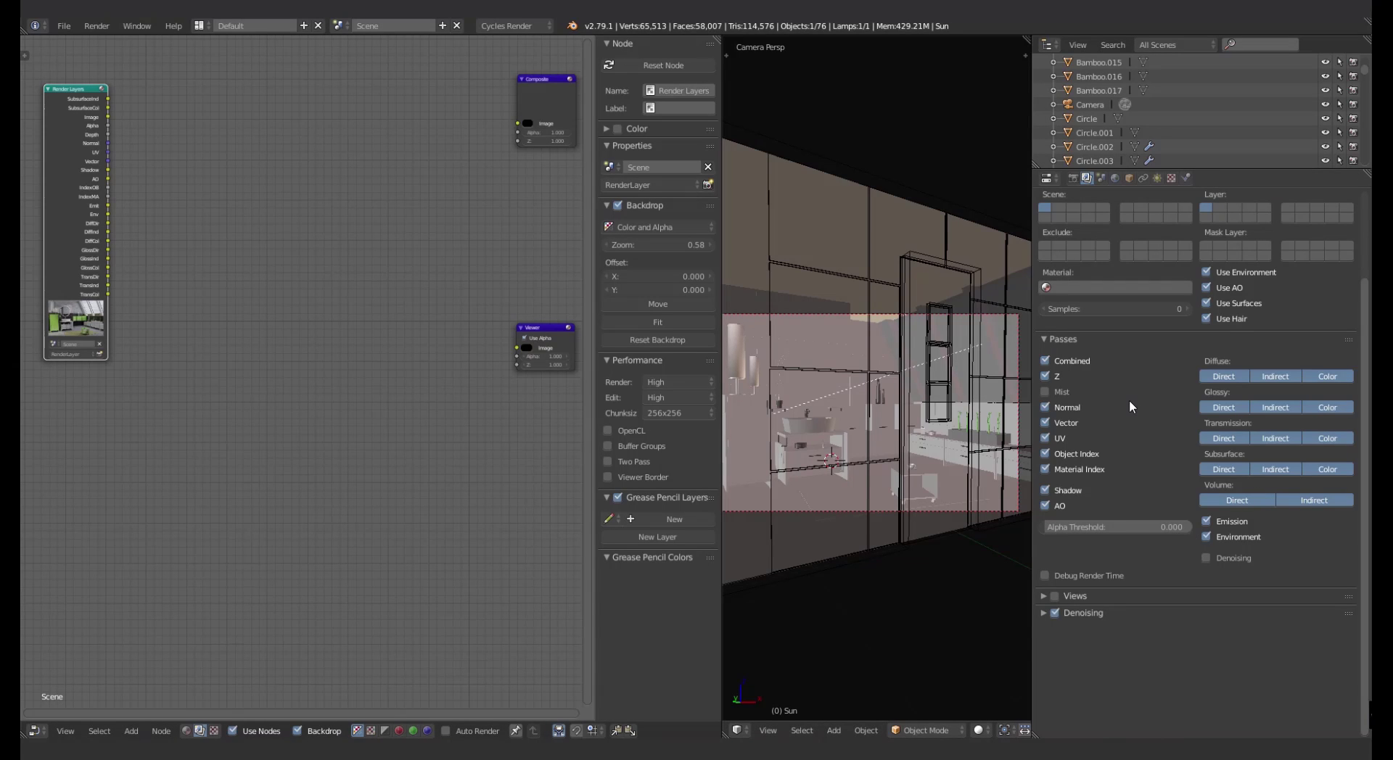
{"action": "middle_click_drag", "start_coordinate": [246, 265], "coordinate": [250, 277]}
{"action": "key", "text": "shift+a"}
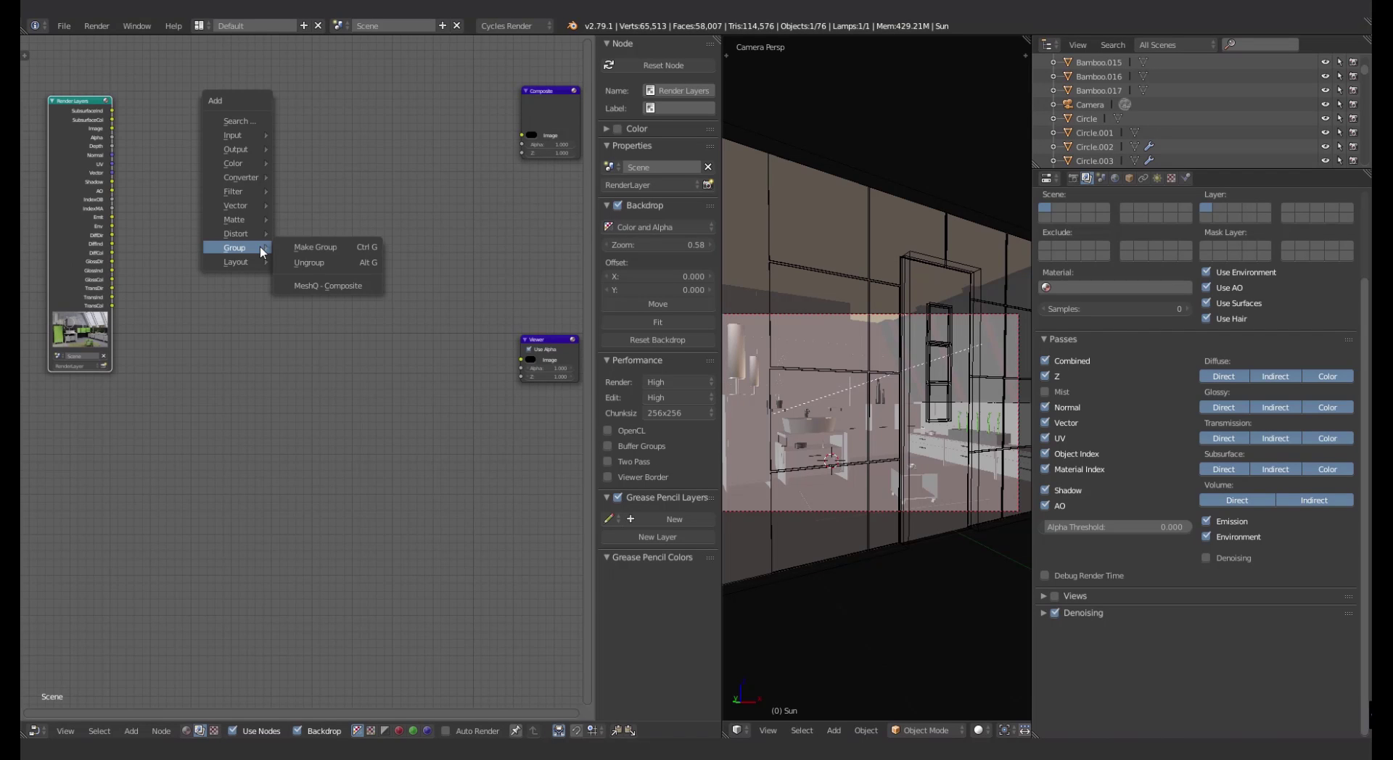
{"action": "left_click", "coordinate": [365, 291]}
{"action": "scroll", "coordinate": [370, 308], "scroll_direction": "down", "scroll_amount": 2}
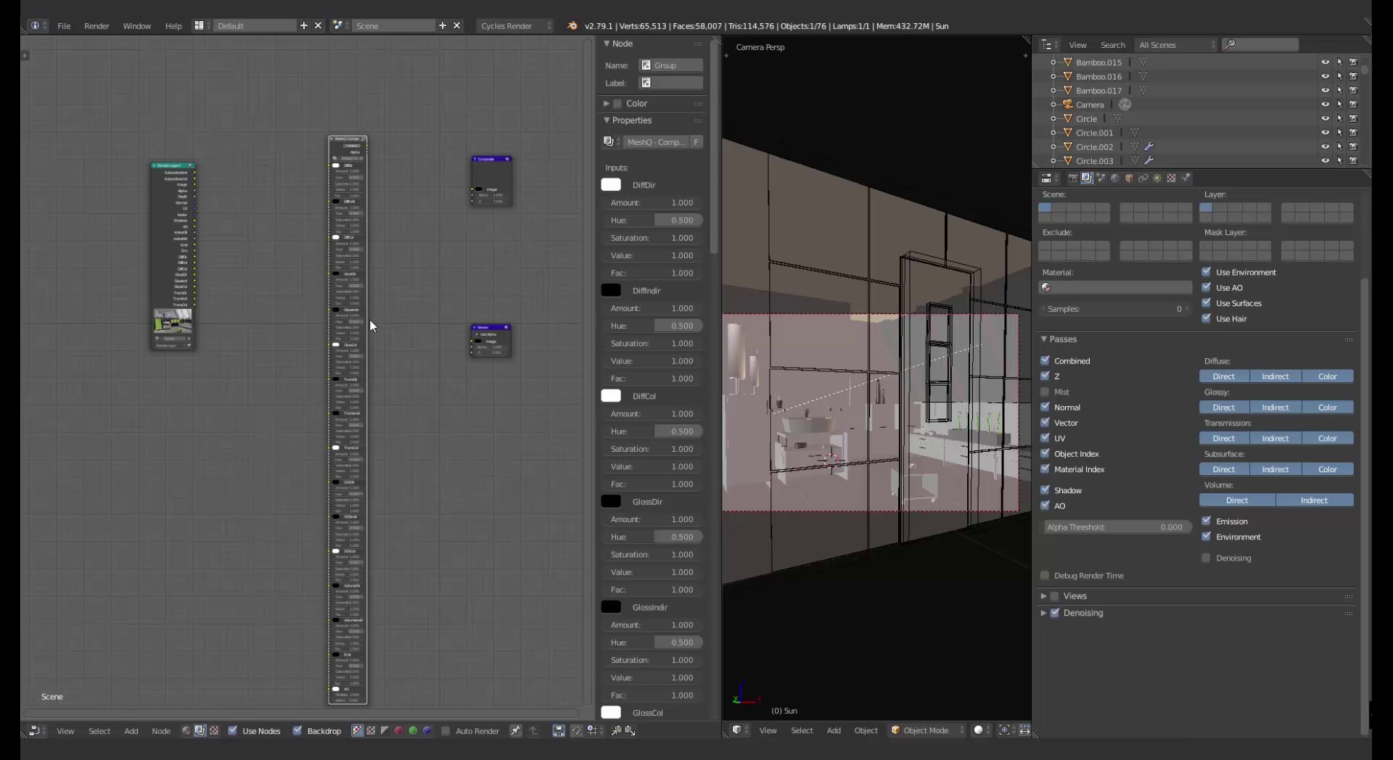
{"action": "left_click", "coordinate": [363, 306]}
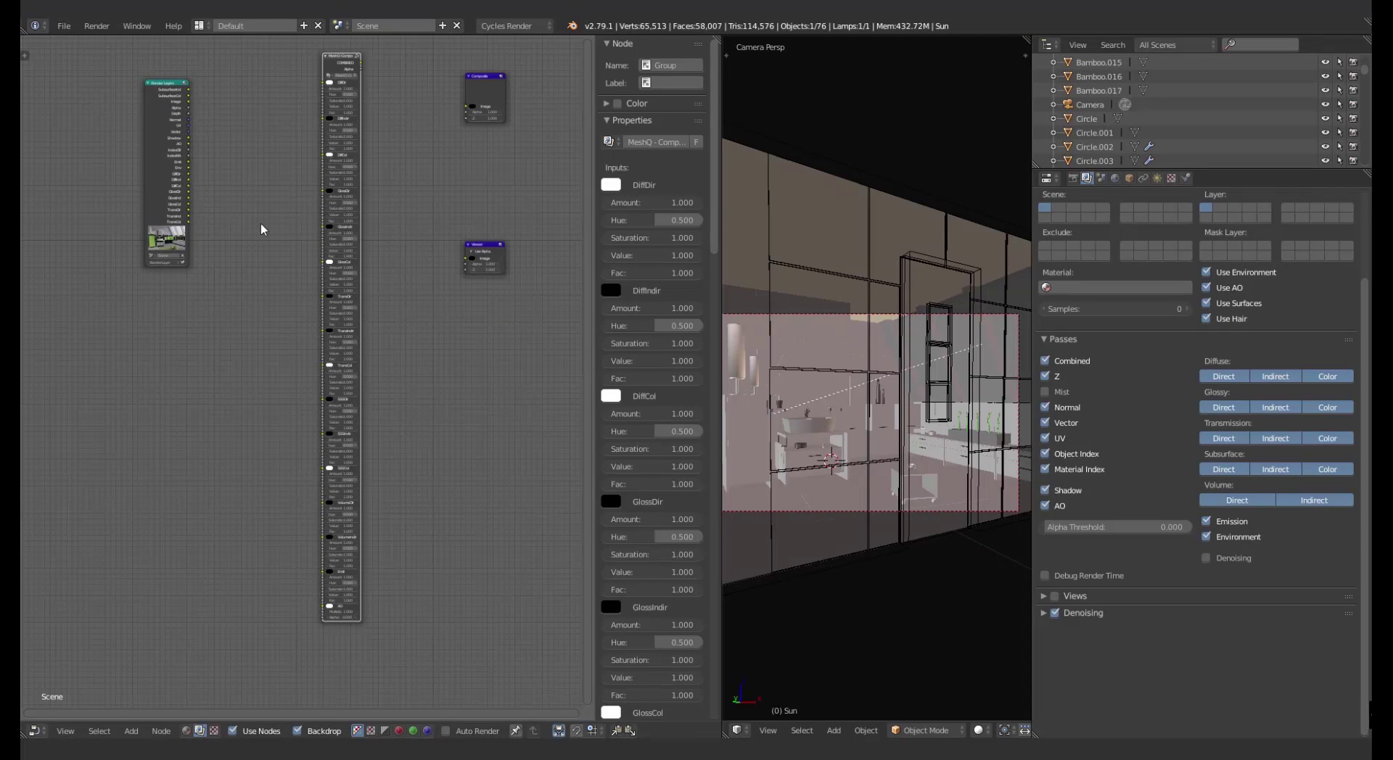
- Move the Render Layers node closer to the group node and the Viewer node up beneath the Composite node
{"action": "middle_click_drag", "start_coordinate": [262, 226], "coordinate": [268, 285]}
{"action": "left_click_drag", "start_coordinate": [193, 172], "coordinate": [239, 171]}
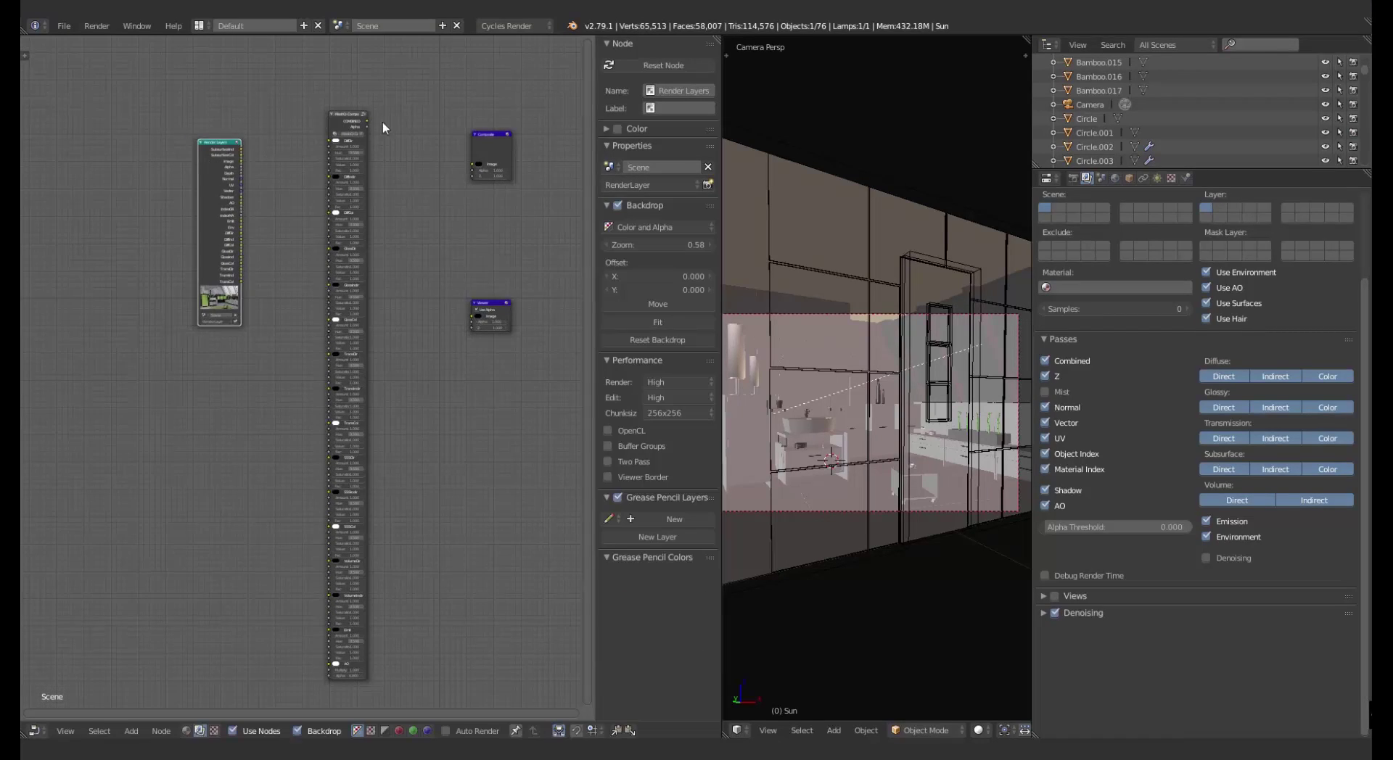
{"action": "scroll", "coordinate": [399, 166], "scroll_direction": "up", "scroll_amount": 1}
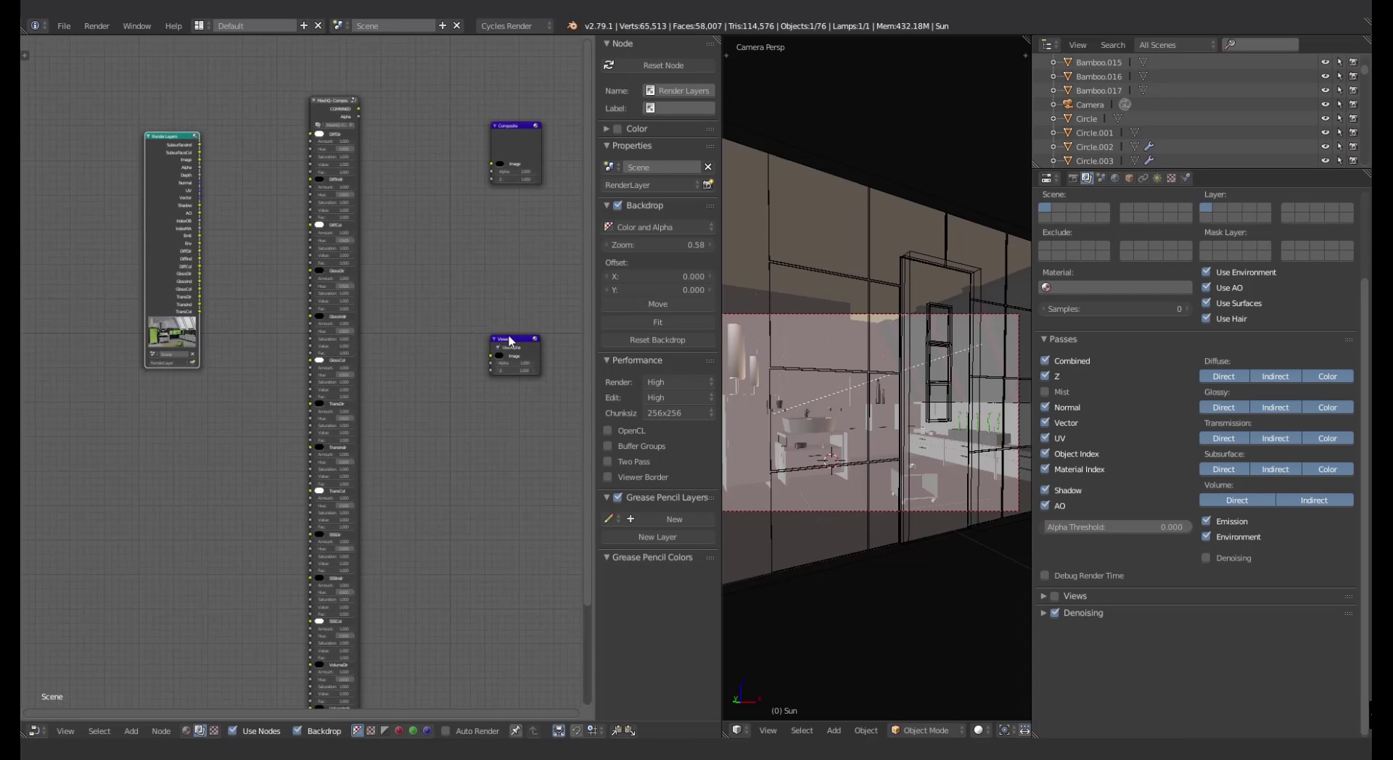
{"action": "left_click_drag", "start_coordinate": [509, 336], "coordinate": [516, 212]}
- Connect the group's COMBINED output to the Image inputs of both the Viewer and Composite nodes
{"action": "middle_click_drag", "start_coordinate": [398, 193], "coordinate": [391, 204]}
{"action": "scroll", "coordinate": [354, 151], "scroll_direction": "up", "scroll_amount": 4}
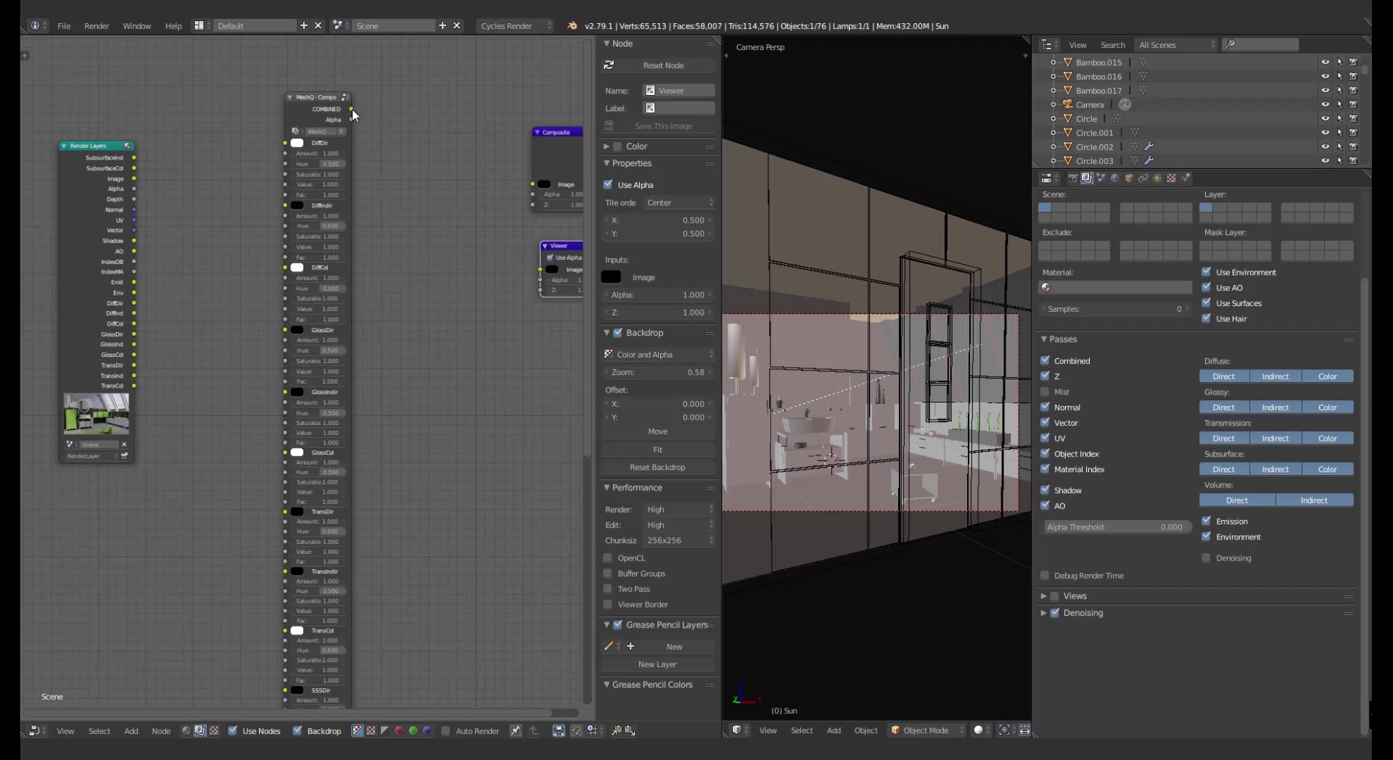
{"action": "left_click_drag", "start_coordinate": [352, 110], "coordinate": [541, 269]}
{"action": "left_click_drag", "start_coordinate": [351, 109], "coordinate": [532, 185]}
- Move the Render Layers node up slightly and link its DiffDir, DiffInd and DiffCol passes to the group's matching diffuse inputs
{"action": "left_click_drag", "start_coordinate": [88, 200], "coordinate": [103, 158]}
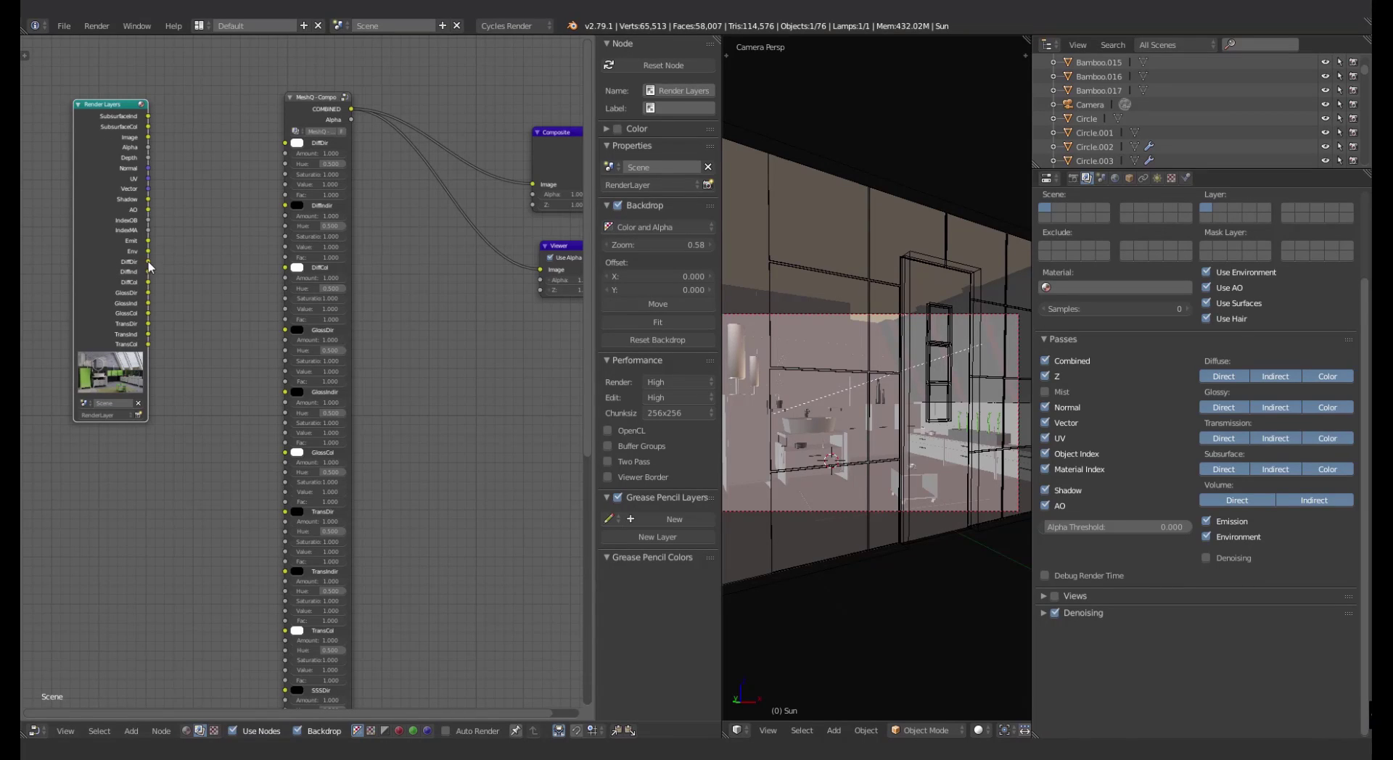
{"action": "left_click_drag", "start_coordinate": [149, 261], "coordinate": [286, 144]}
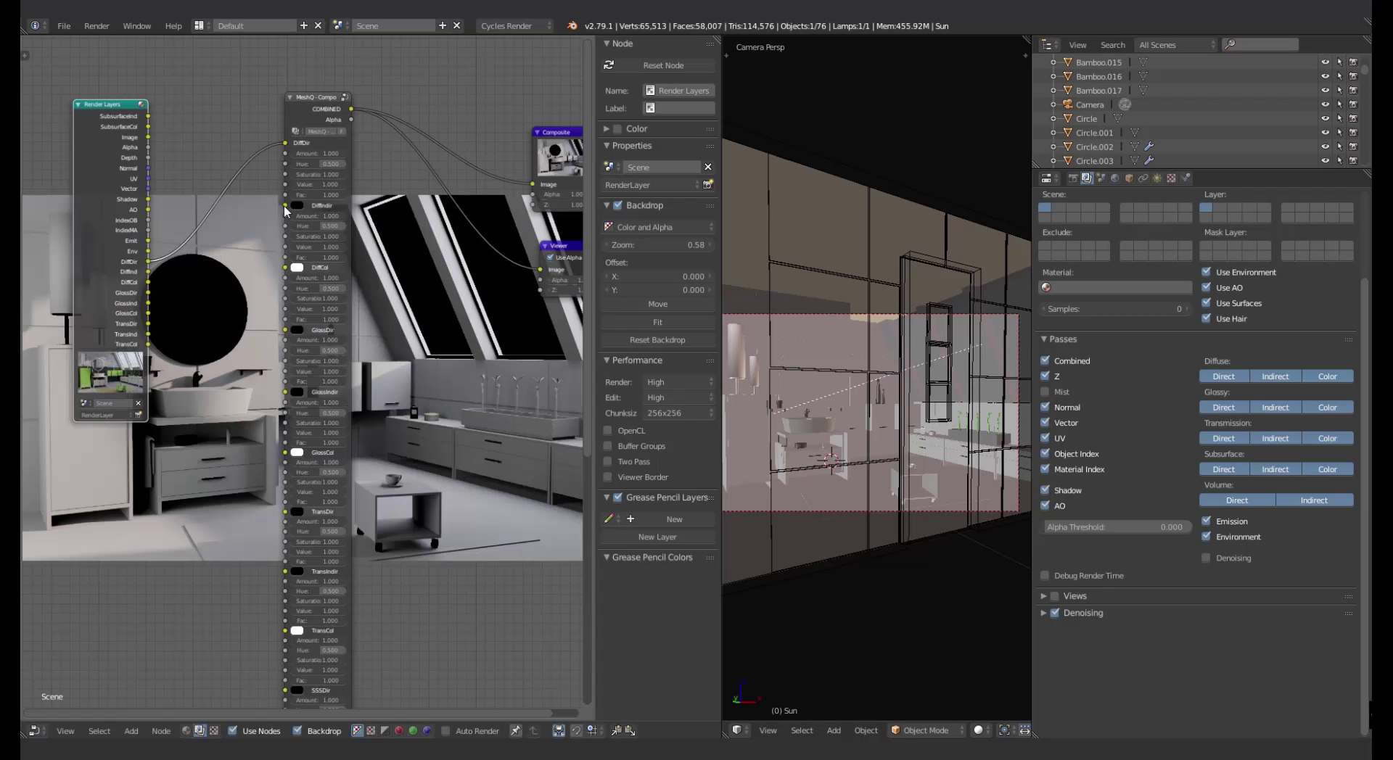
{"action": "left_click_drag", "start_coordinate": [285, 207], "coordinate": [285, 270]}
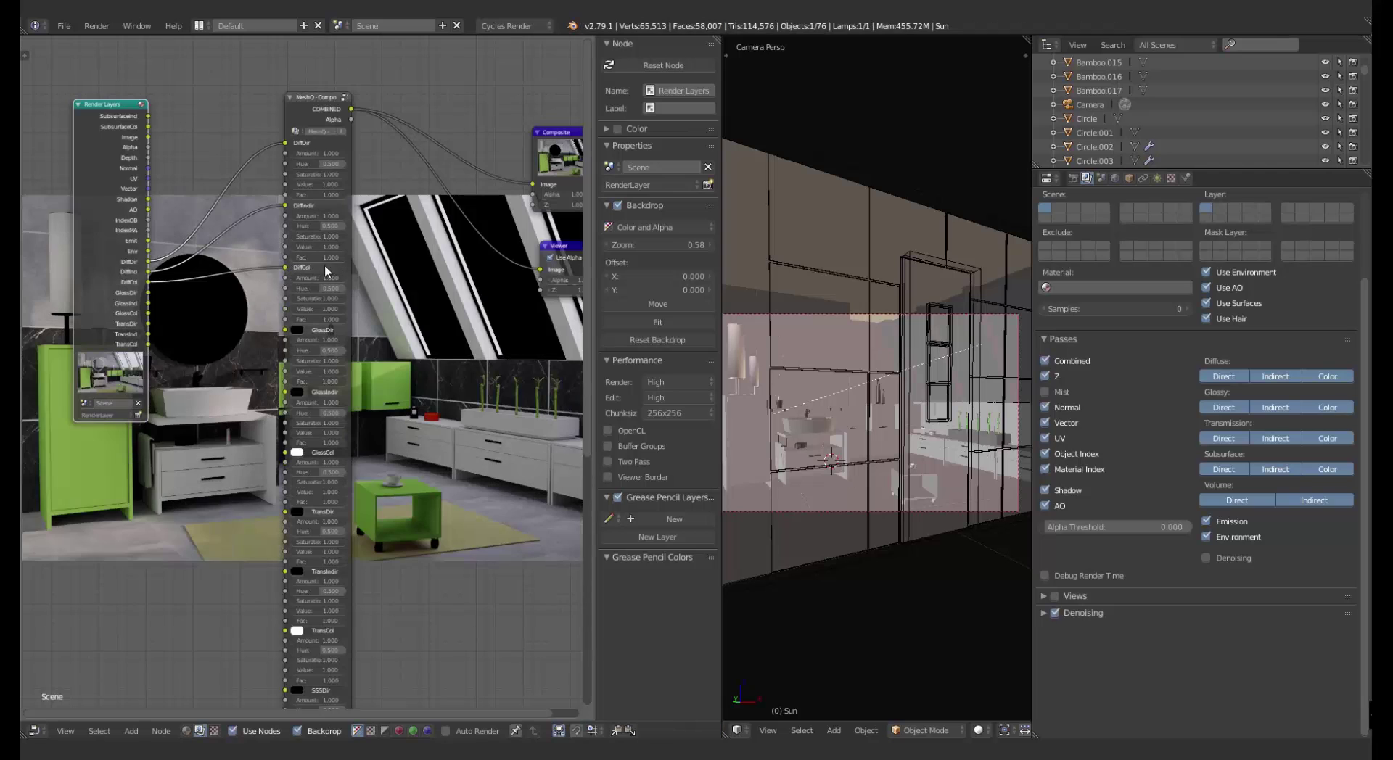
- Link the GlossDir, GlossInd and GlossCol passes to the matching glossy inputs of the group node
{"action": "middle_click_drag", "start_coordinate": [230, 425], "coordinate": [301, 326]}
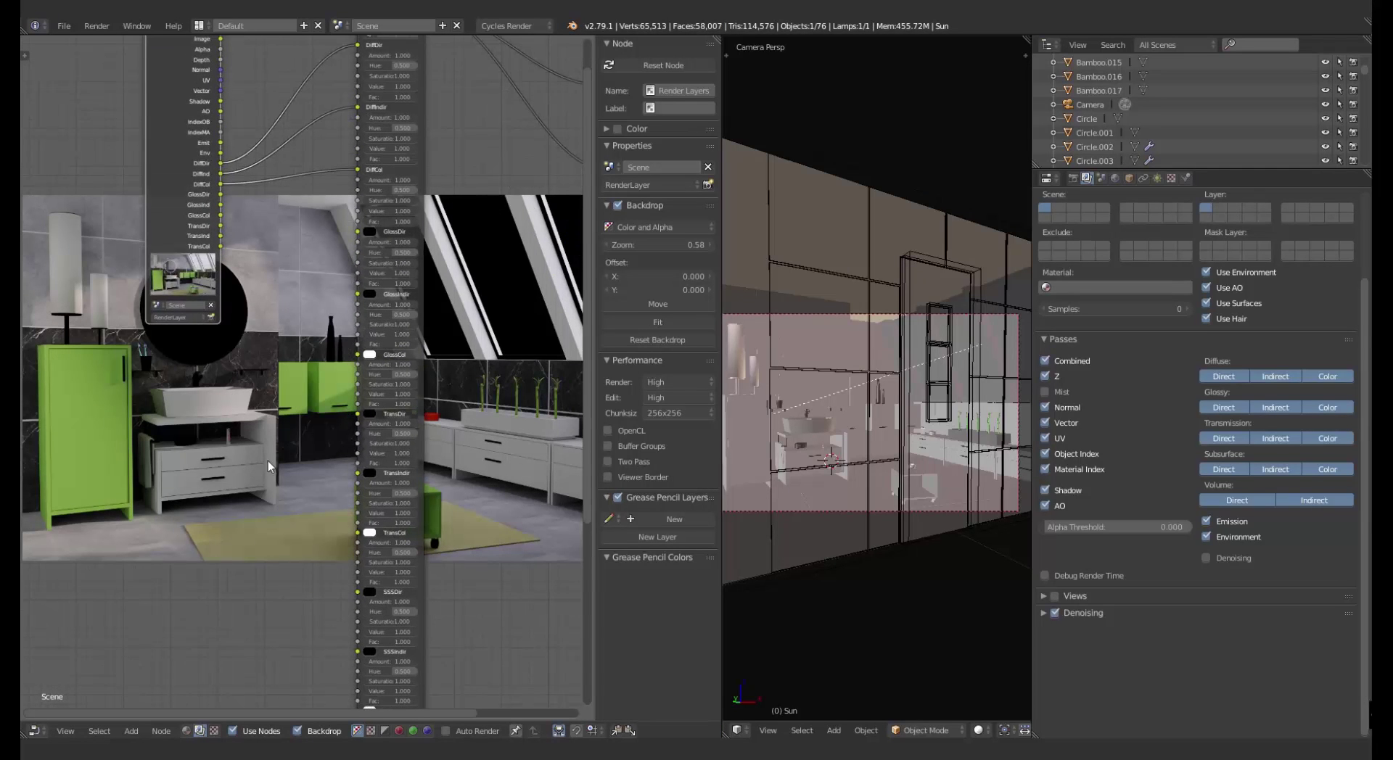
{"action": "middle_click_drag", "start_coordinate": [278, 397], "coordinate": [332, 297]}
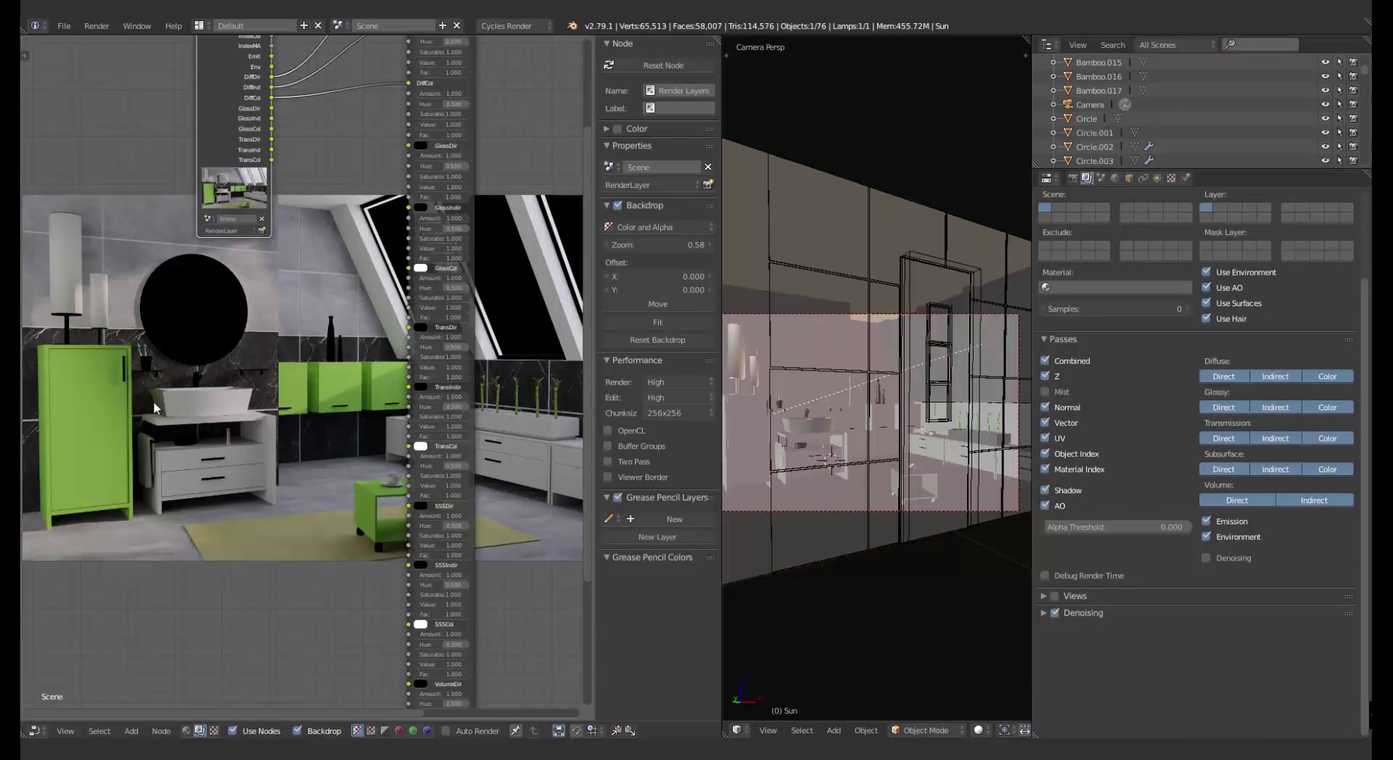
{"action": "middle_click_drag", "start_coordinate": [277, 423], "coordinate": [227, 439]}
{"action": "middle_click_drag", "start_coordinate": [231, 301], "coordinate": [227, 333]}
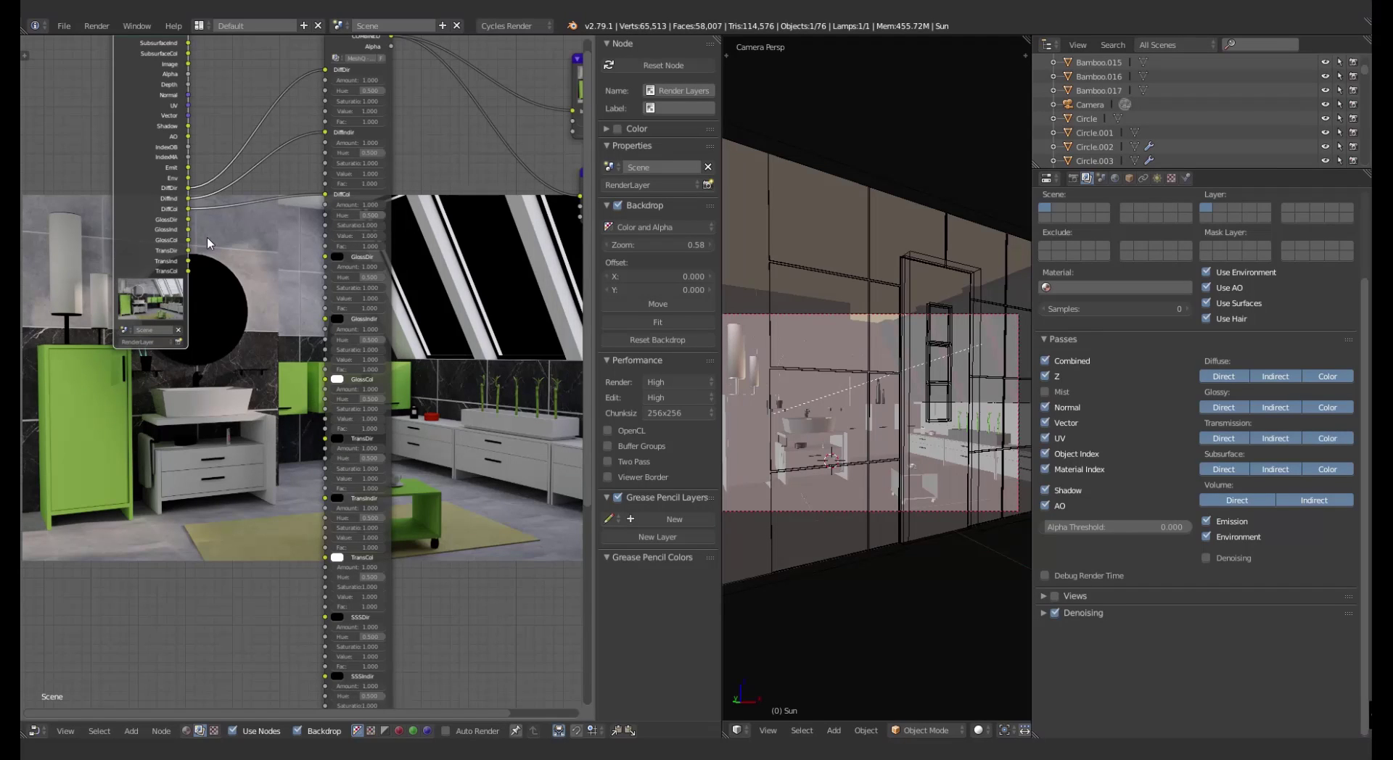
{"action": "left_click_drag", "start_coordinate": [188, 219], "coordinate": [325, 257]}
{"action": "left_click_drag", "start_coordinate": [188, 230], "coordinate": [325, 318]}
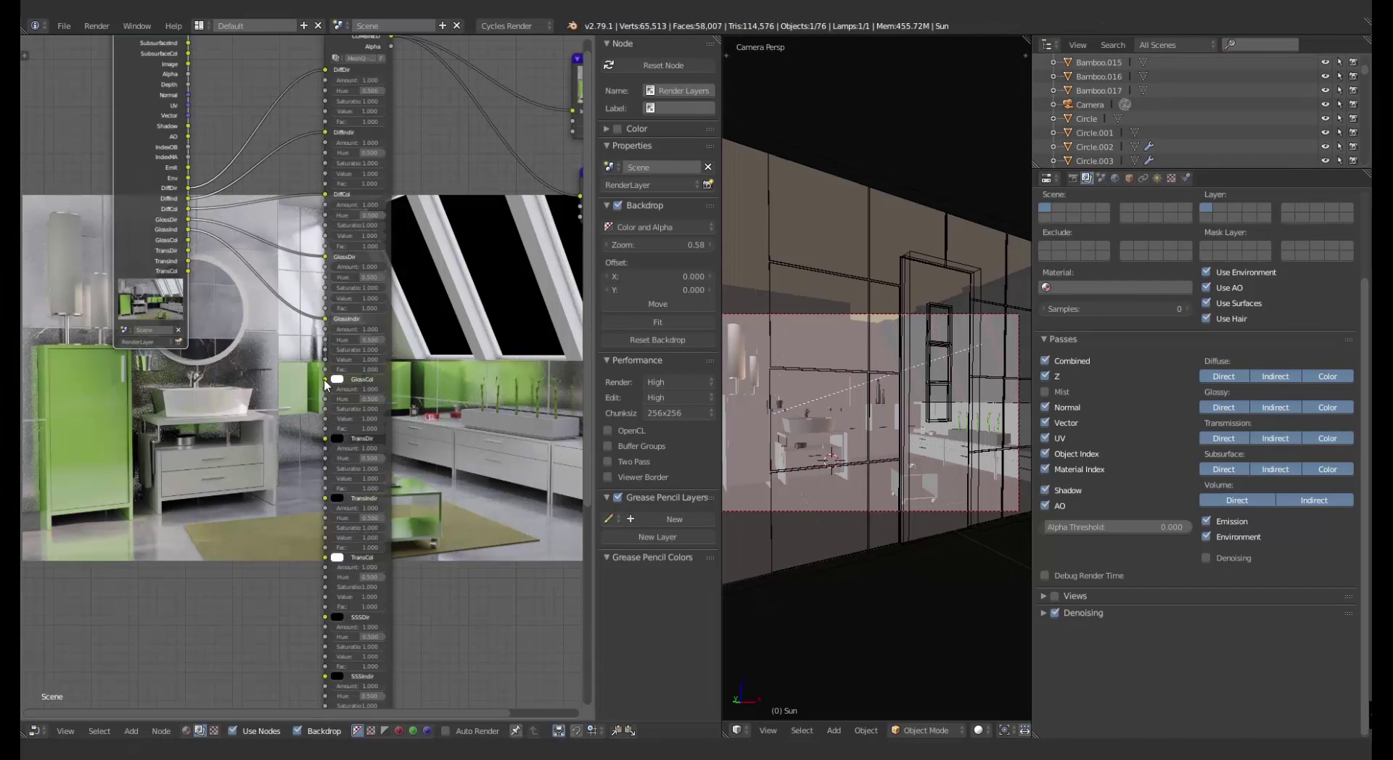
{"action": "left_click_drag", "start_coordinate": [325, 382], "coordinate": [190, 238]}
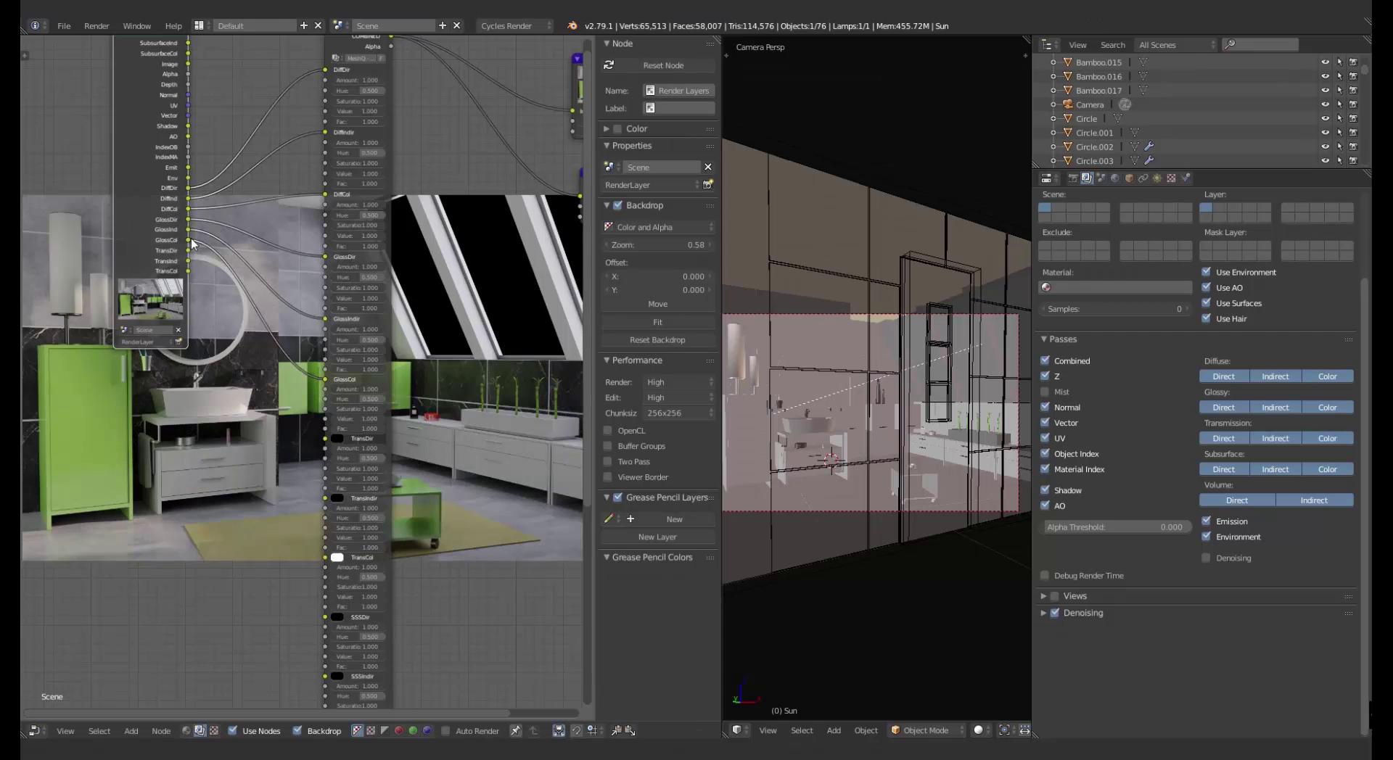
- Link the TransDir, TransInd and TransCol passes to the matching transmission inputs of the group node
{"action": "middle_click_drag", "start_coordinate": [256, 450], "coordinate": [272, 422]}
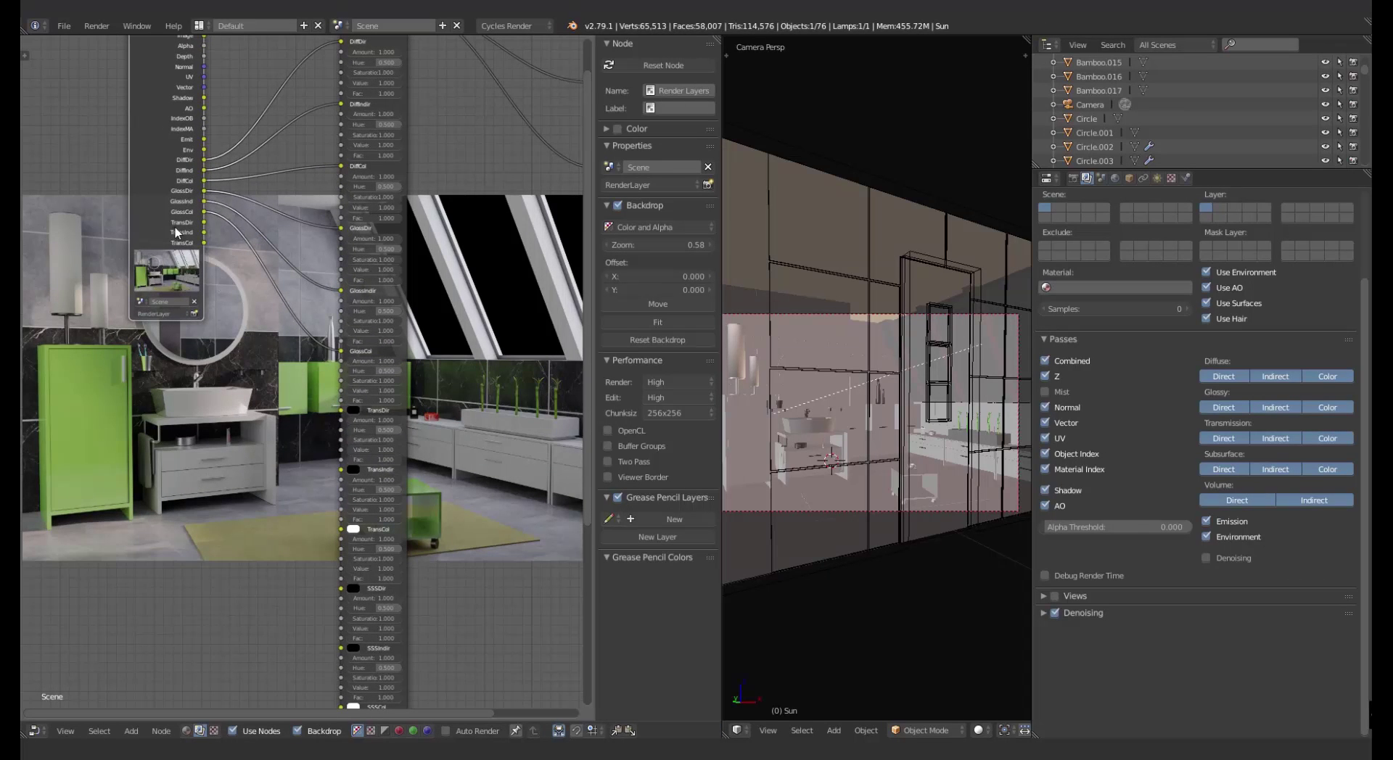
{"action": "left_click_drag", "start_coordinate": [204, 222], "coordinate": [346, 417]}
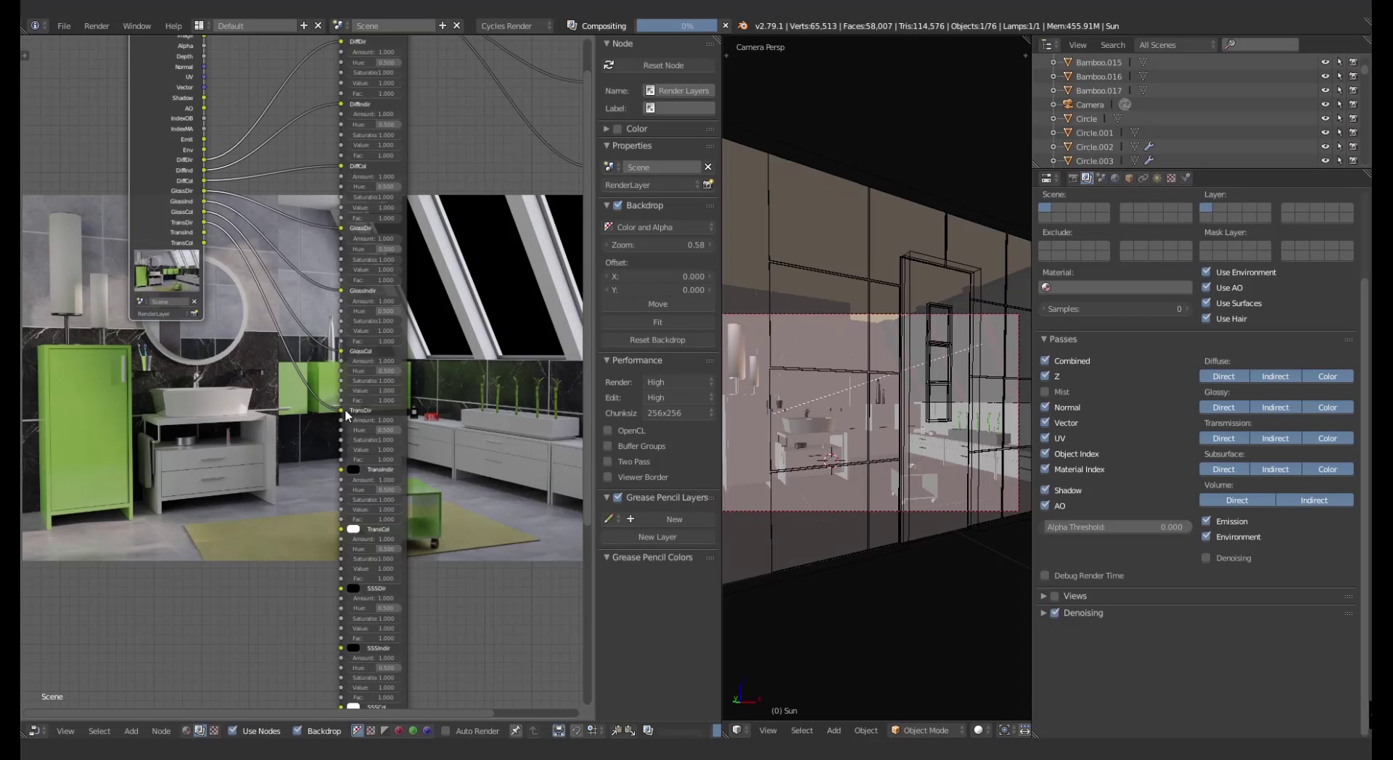
{"action": "left_click_drag", "start_coordinate": [339, 470], "coordinate": [204, 232]}
{"action": "left_click_drag", "start_coordinate": [299, 435], "coordinate": [342, 529]}
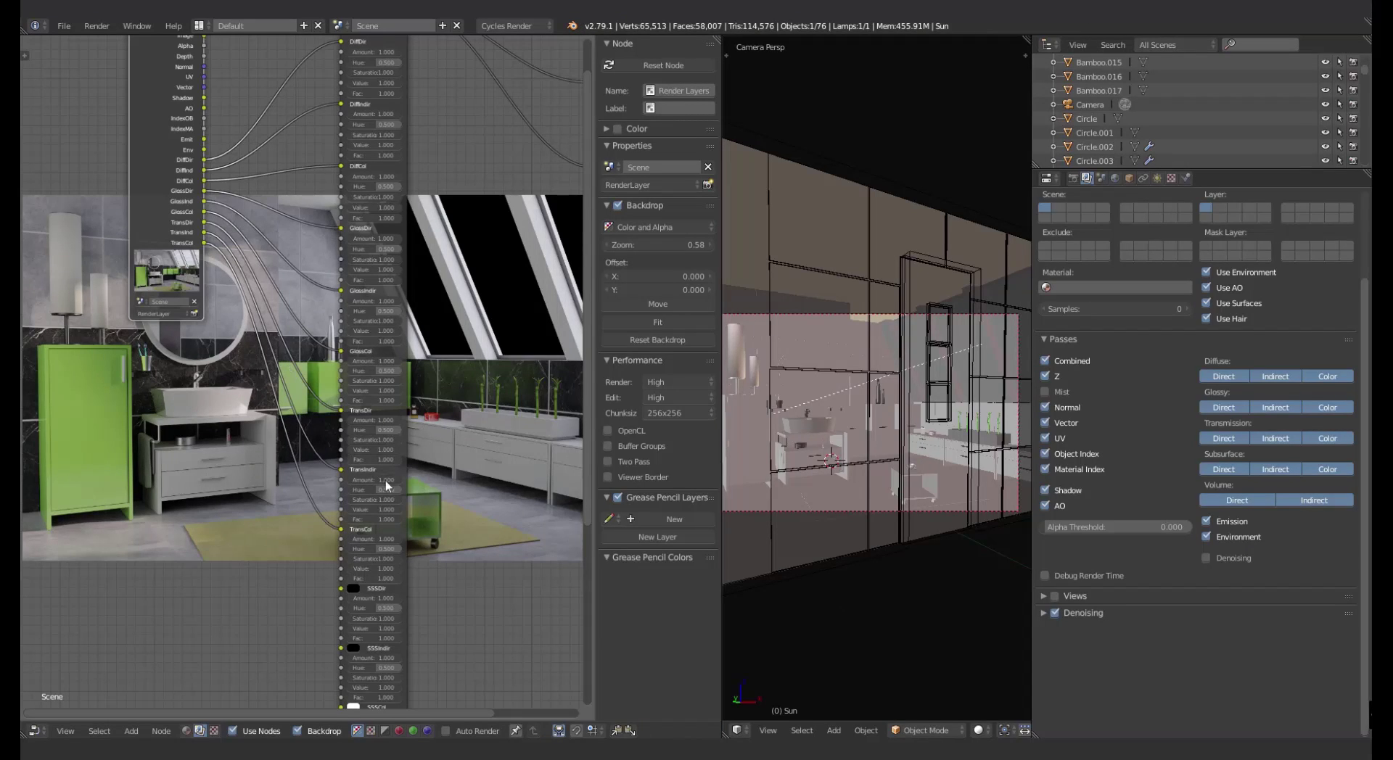
- Disconnect the three transmission passes from the group node and reconnect them to compare the image
{"action": "left_click_drag", "start_coordinate": [341, 412], "coordinate": [316, 406]}
{"action": "left_click_drag", "start_coordinate": [340, 469], "coordinate": [323, 473]}
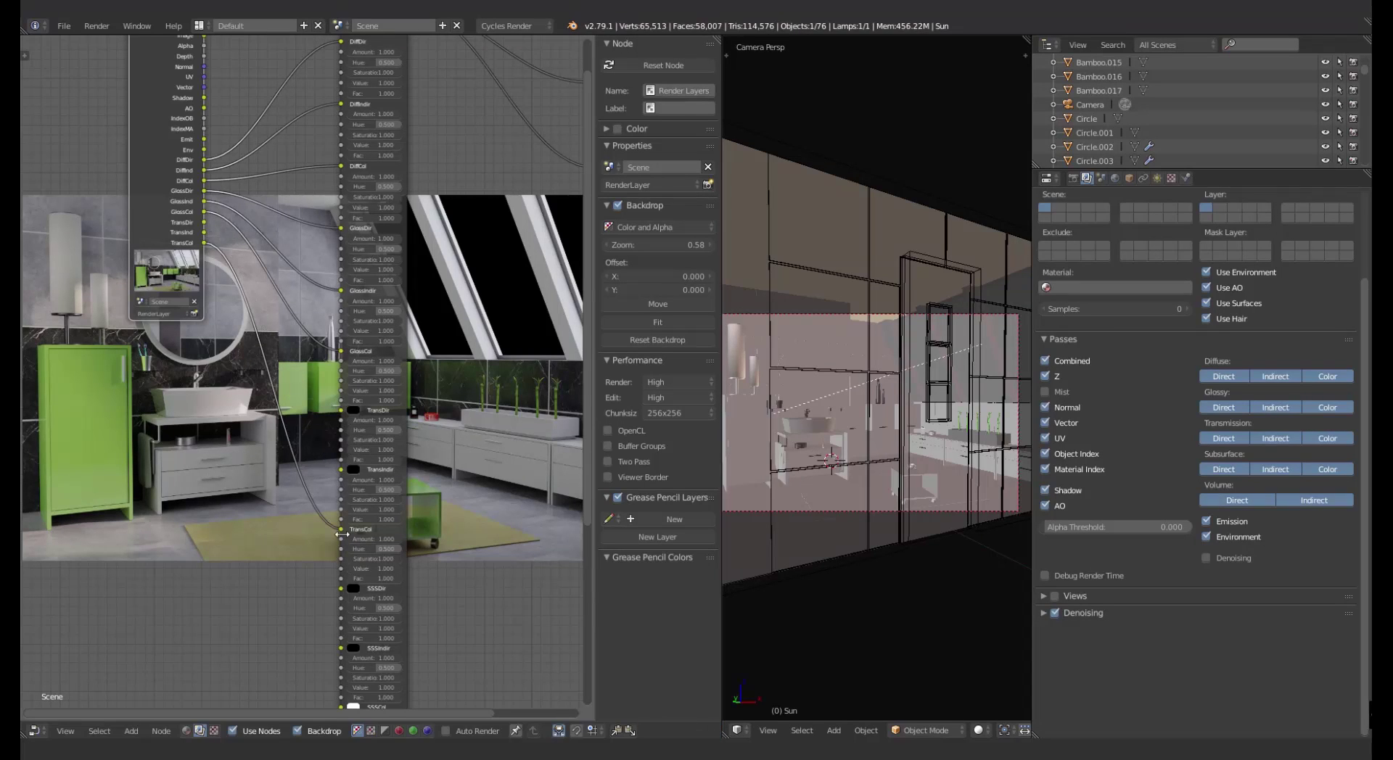
{"action": "left_click_drag", "start_coordinate": [340, 529], "coordinate": [320, 525]}
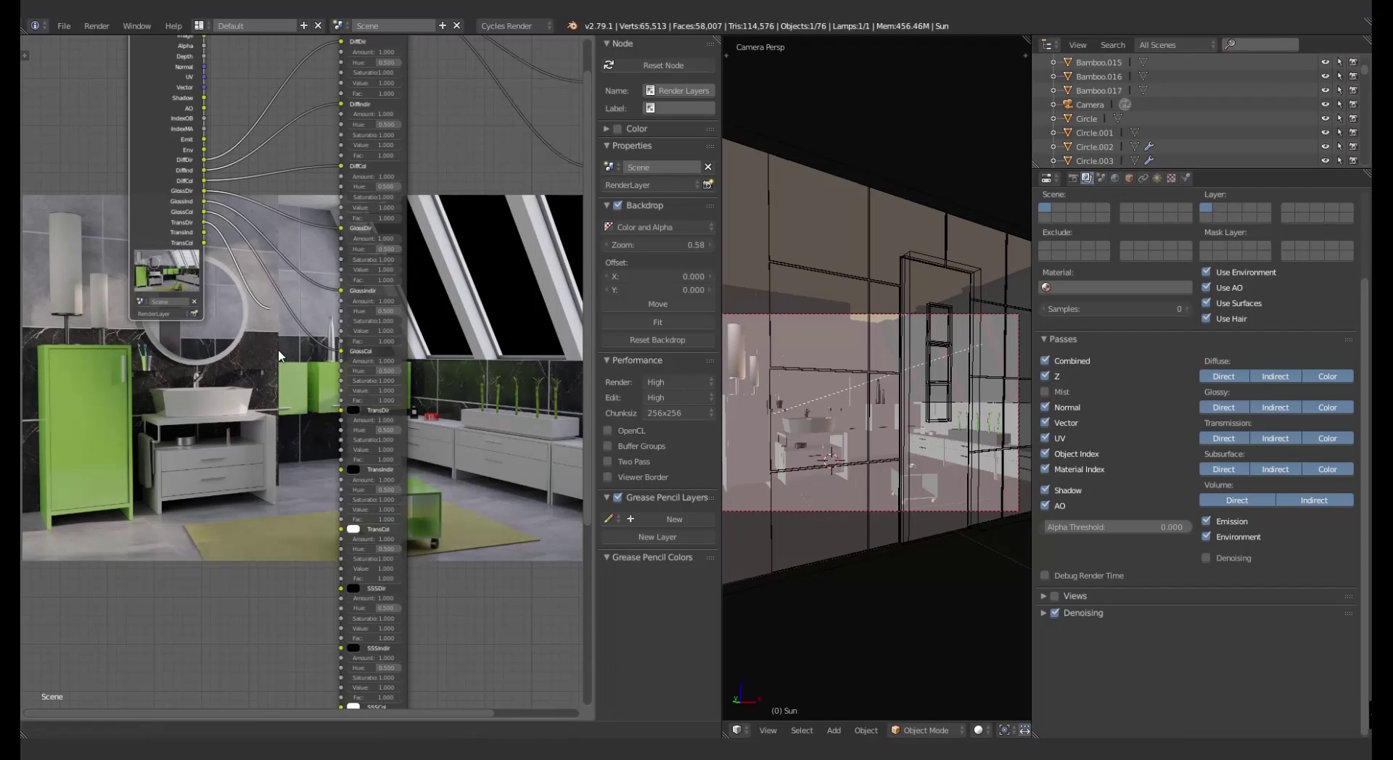
{"action": "left_click_drag", "start_coordinate": [204, 223], "coordinate": [341, 411]}
{"action": "left_click_drag", "start_coordinate": [341, 470], "coordinate": [204, 232]}
{"action": "left_click_drag", "start_coordinate": [205, 243], "coordinate": [341, 530]}
- Link the Emit pass of the Render Layers node to the group's Emit input
{"action": "middle_click_drag", "start_coordinate": [437, 503], "coordinate": [436, 392]}
{"action": "middle_click_drag", "start_coordinate": [428, 472], "coordinate": [423, 394]}
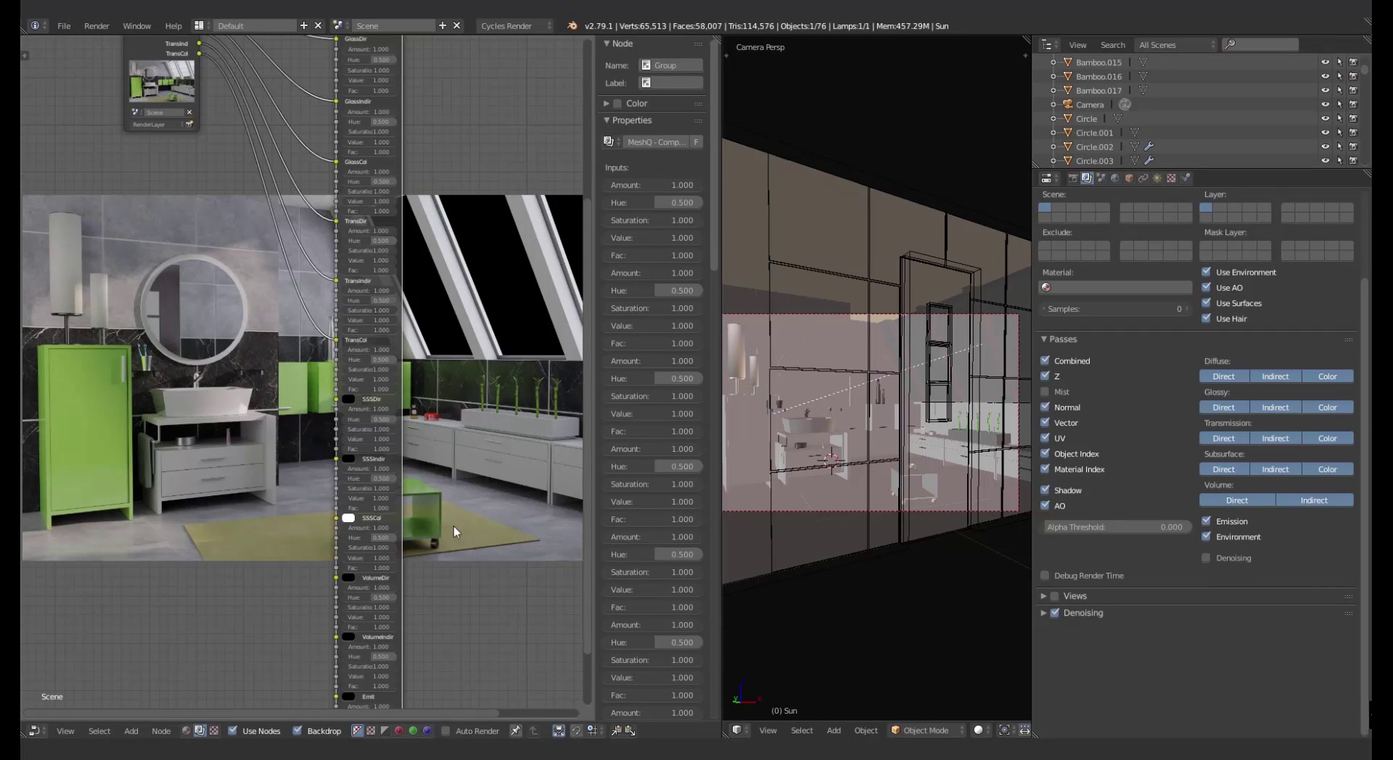
{"action": "middle_click_drag", "start_coordinate": [452, 527], "coordinate": [452, 421]}
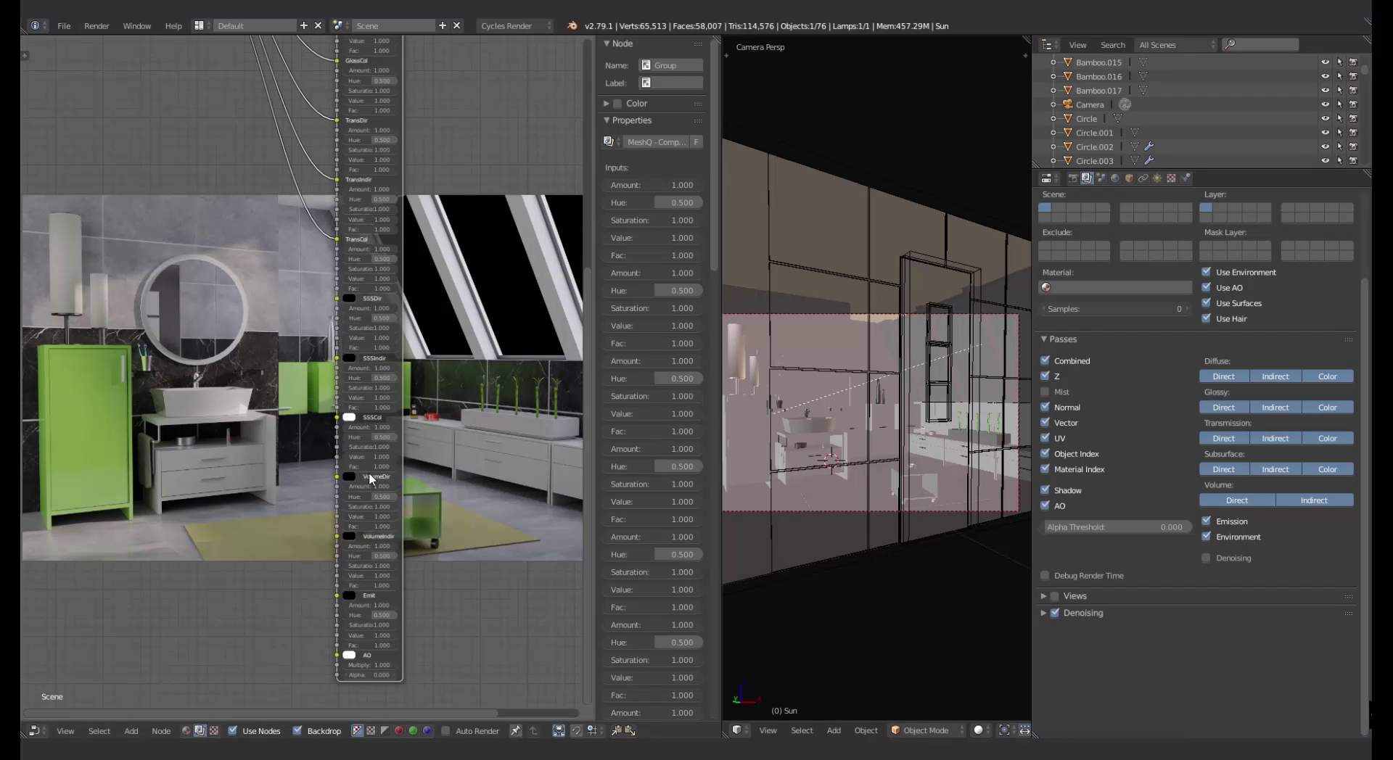
{"action": "scroll", "coordinate": [410, 544], "scroll_direction": "down", "scroll_amount": 3}
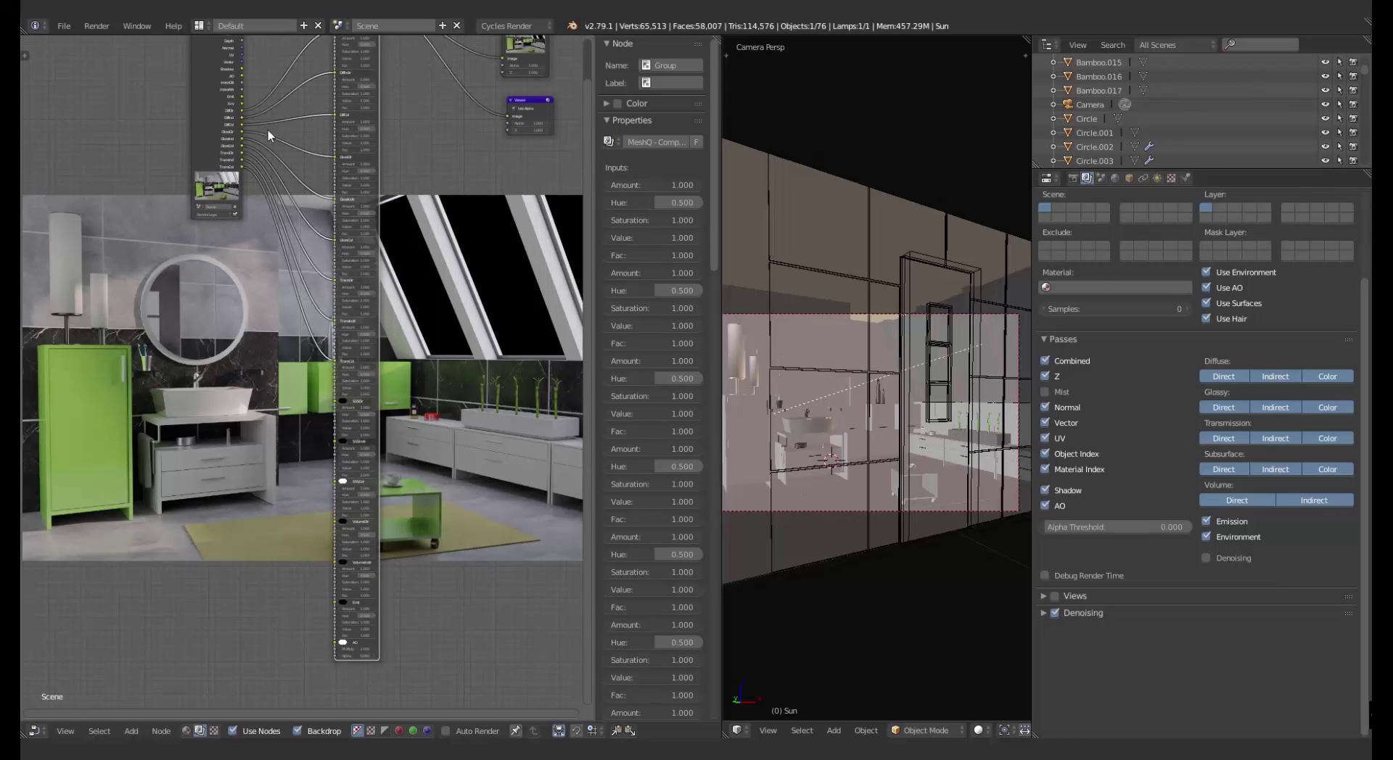
{"action": "middle_click_drag", "start_coordinate": [215, 109], "coordinate": [195, 148]}
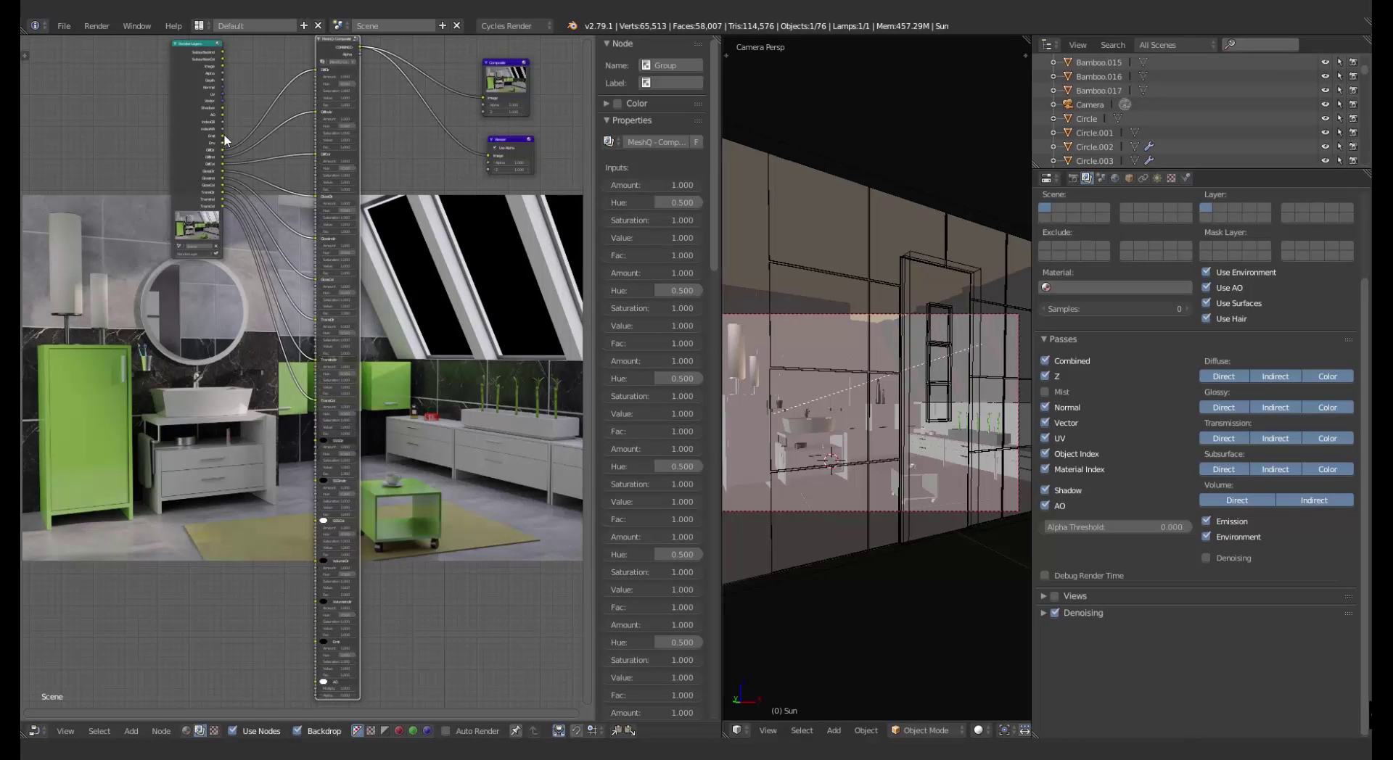
{"action": "left_click_drag", "start_coordinate": [224, 135], "coordinate": [319, 643]}
- Link the AO pass of the Render Layers node to the group's AO input
{"action": "middle_click_drag", "start_coordinate": [388, 640], "coordinate": [400, 488]}
{"action": "scroll", "coordinate": [380, 459], "scroll_direction": "up", "scroll_amount": 4}
{"action": "scroll", "coordinate": [381, 459], "scroll_direction": "up", "scroll_amount": 1}
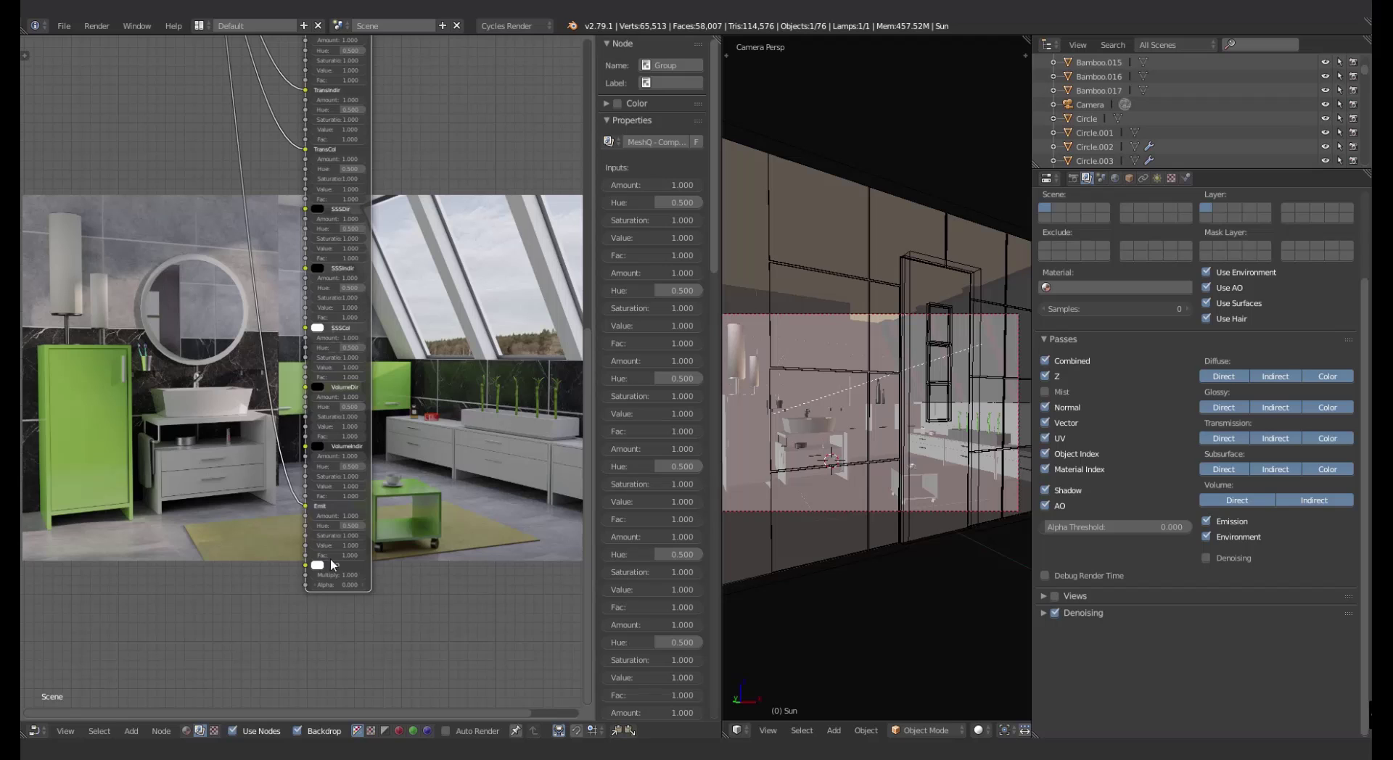
{"action": "scroll", "coordinate": [346, 571], "scroll_direction": "down", "scroll_amount": 6}
{"action": "middle_click_drag", "start_coordinate": [346, 572], "coordinate": [331, 625]}
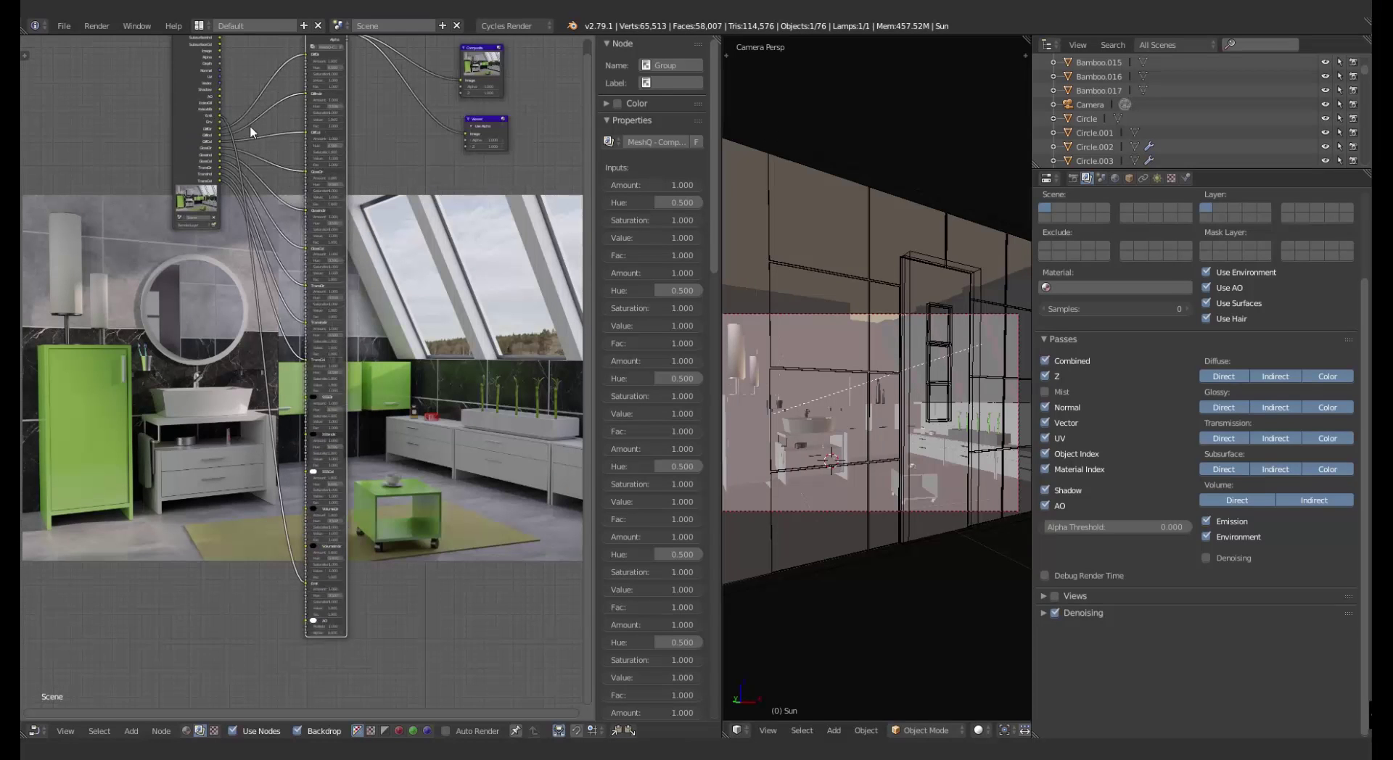
{"action": "left_click_drag", "start_coordinate": [222, 96], "coordinate": [310, 622]}
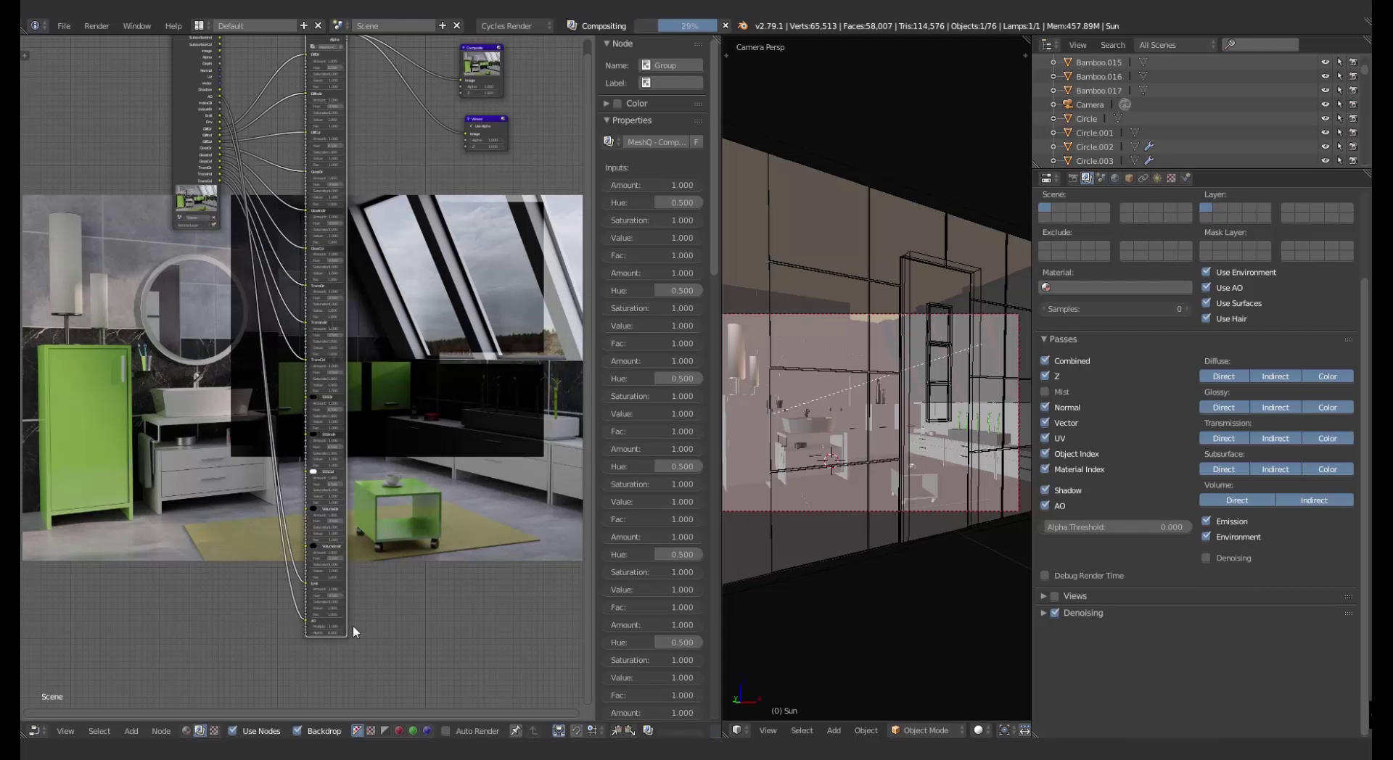
- Set the Multiply value under the group node's AO input to 0.000
{"action": "middle_click_drag", "start_coordinate": [380, 634], "coordinate": [403, 578]}
{"action": "scroll", "coordinate": [384, 586], "scroll_direction": "up", "scroll_amount": 1}
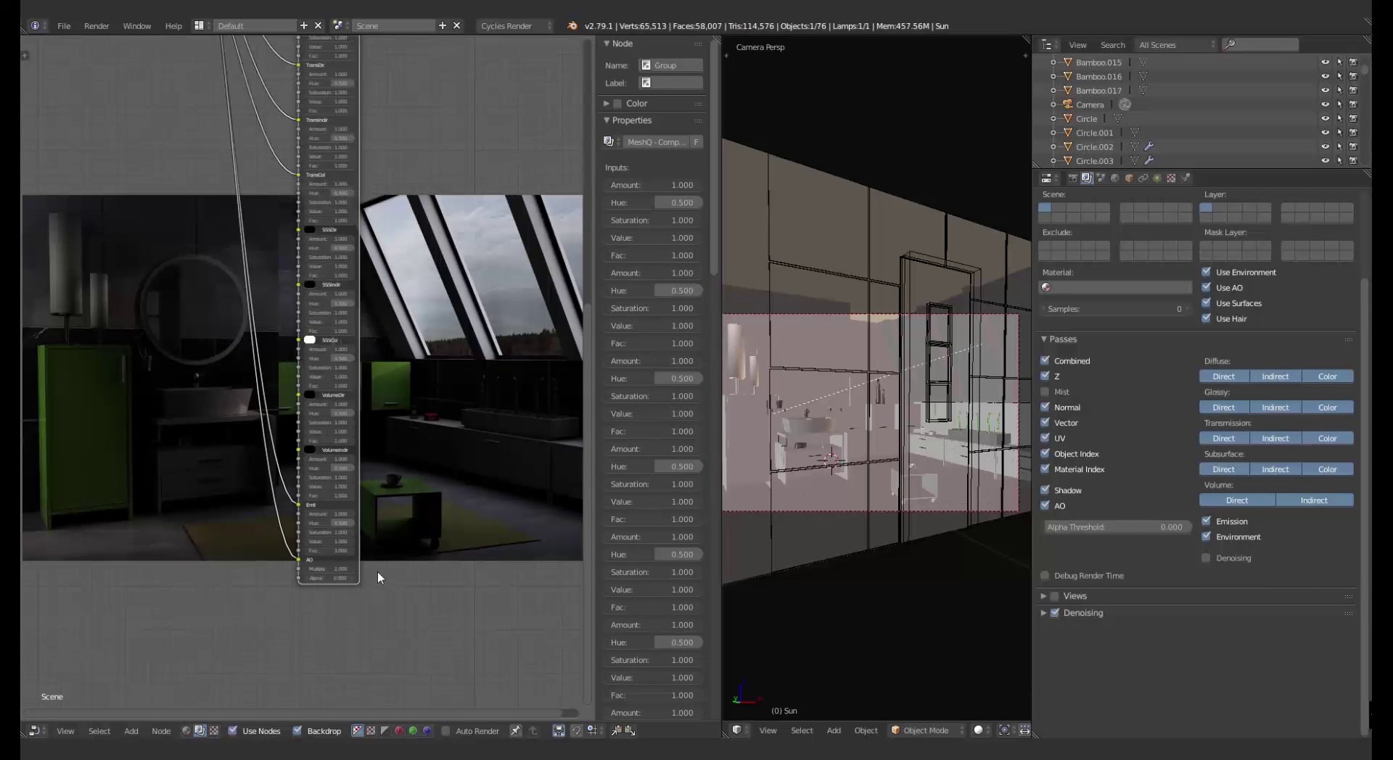
{"action": "scroll", "coordinate": [369, 580], "scroll_direction": "up", "scroll_amount": 2}
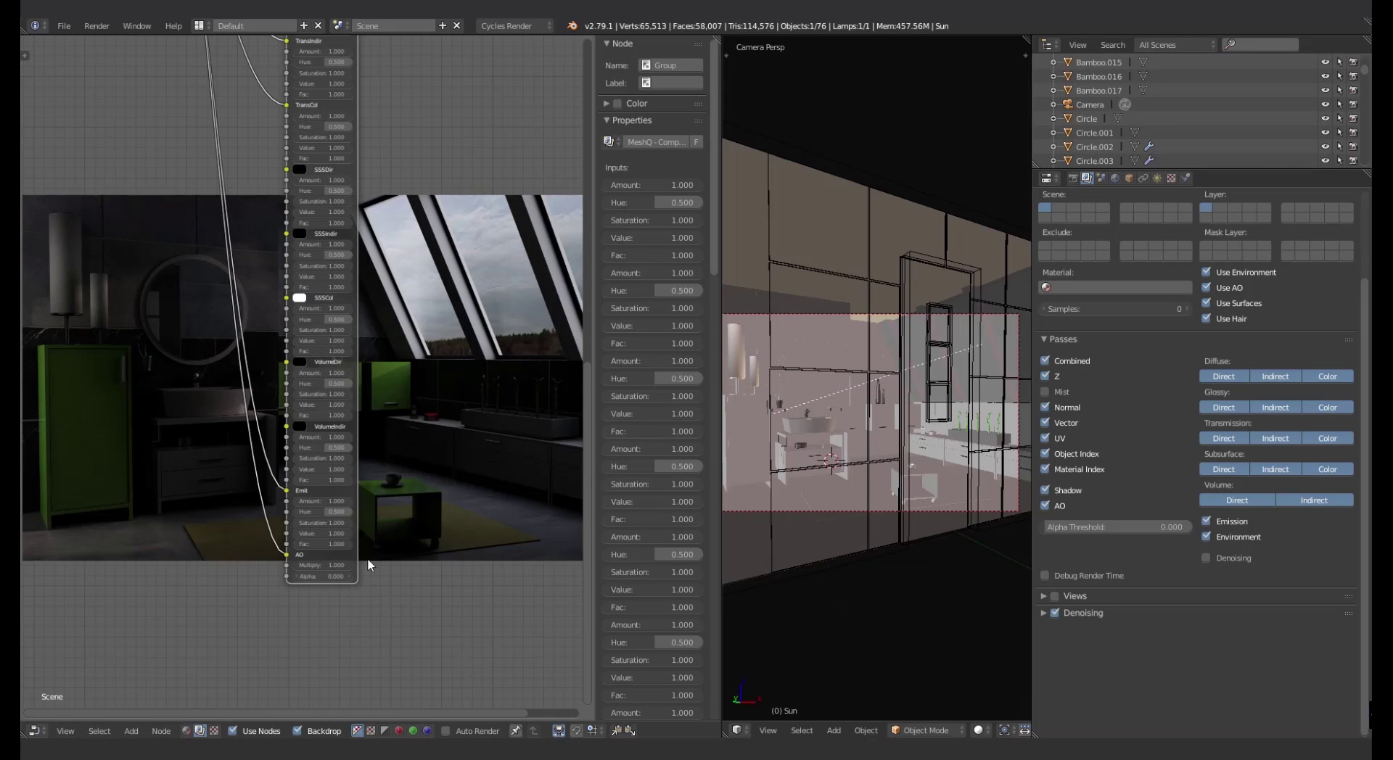
{"action": "scroll", "coordinate": [338, 567], "scroll_direction": "up", "scroll_amount": 2}
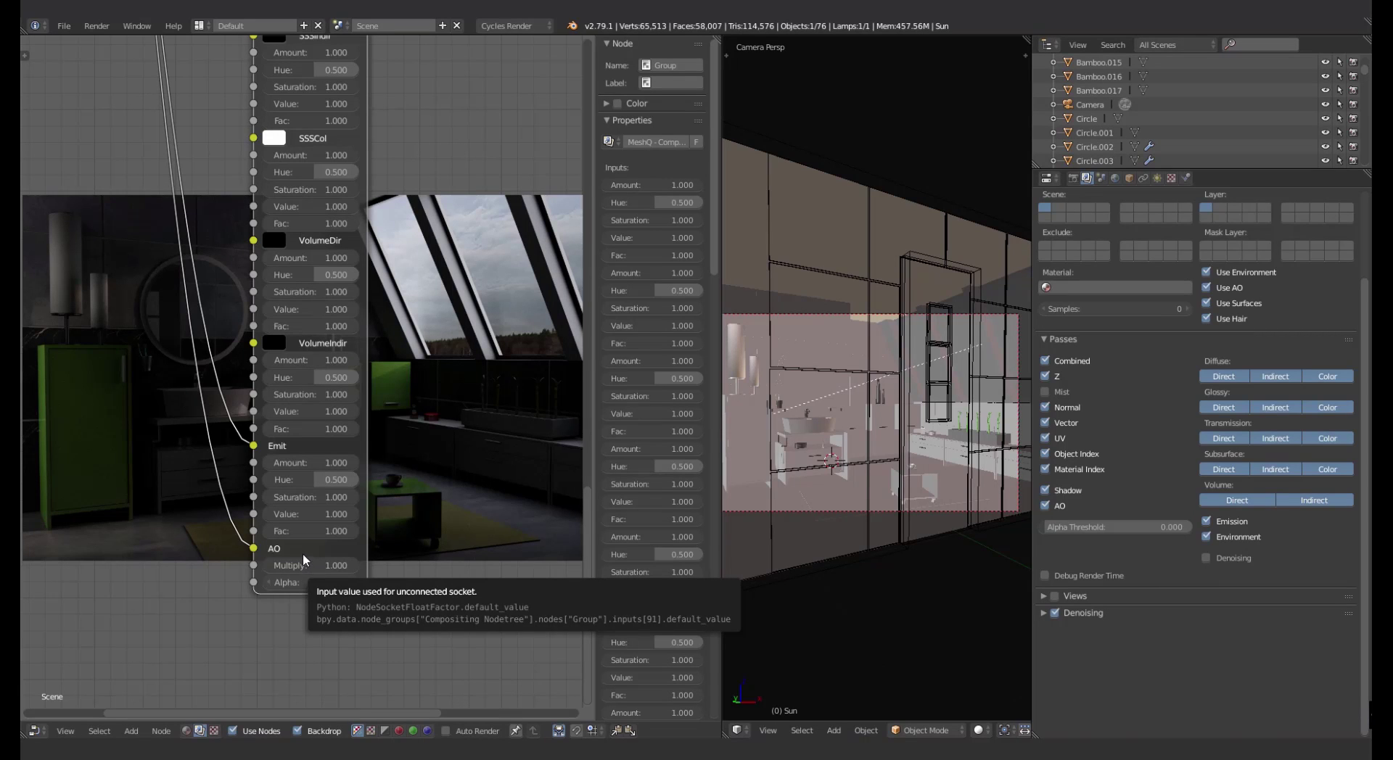
{"action": "left_click_drag", "start_coordinate": [323, 566], "coordinate": [227, 566]}
{"action": "scroll", "coordinate": [434, 401], "scroll_direction": "down", "scroll_amount": 5}
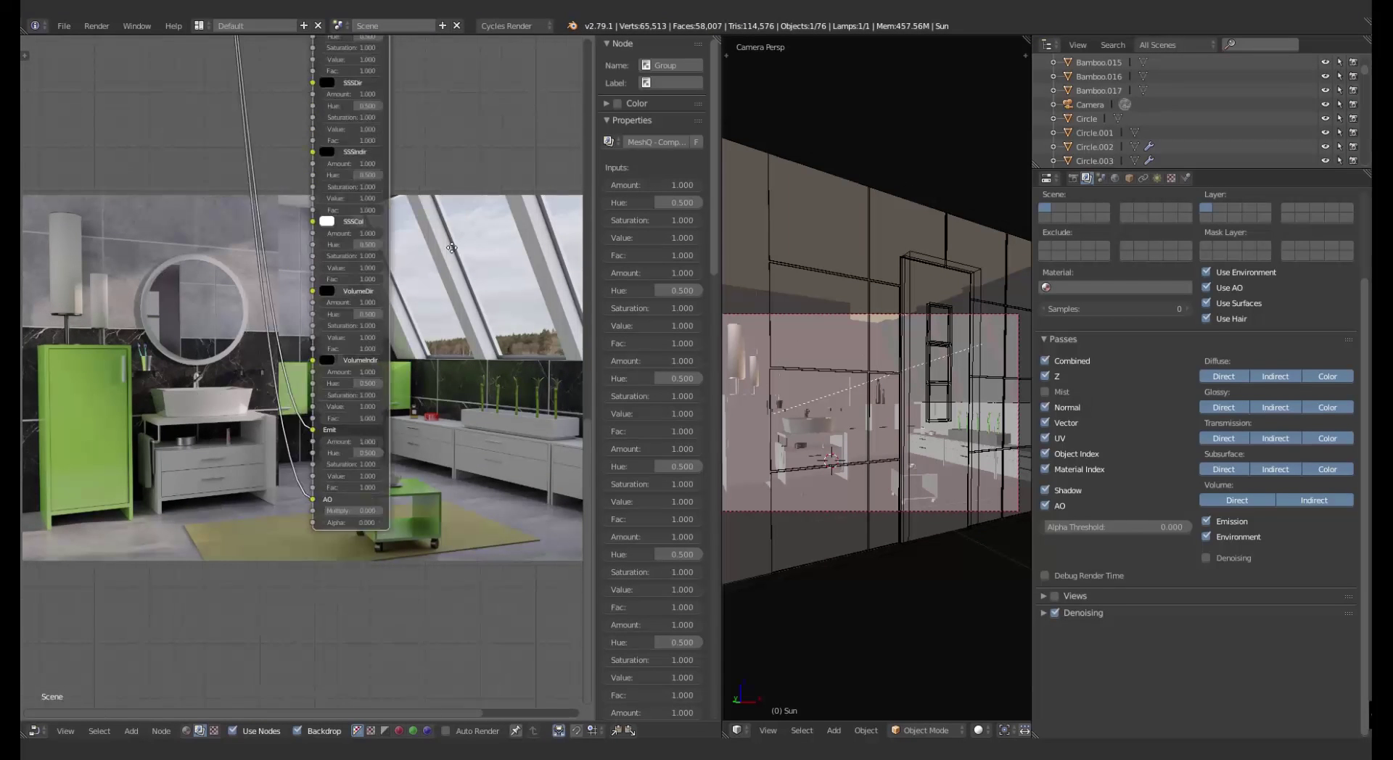
- Widen the MeshQ - Composite group node so the labels and values of its inputs are easier to read
{"action": "middle_click_drag", "start_coordinate": [355, 290], "coordinate": [339, 554]}
{"action": "middle_click_drag", "start_coordinate": [355, 43], "coordinate": [375, 440]}
{"action": "middle_click_drag", "start_coordinate": [379, 256], "coordinate": [371, 310]}
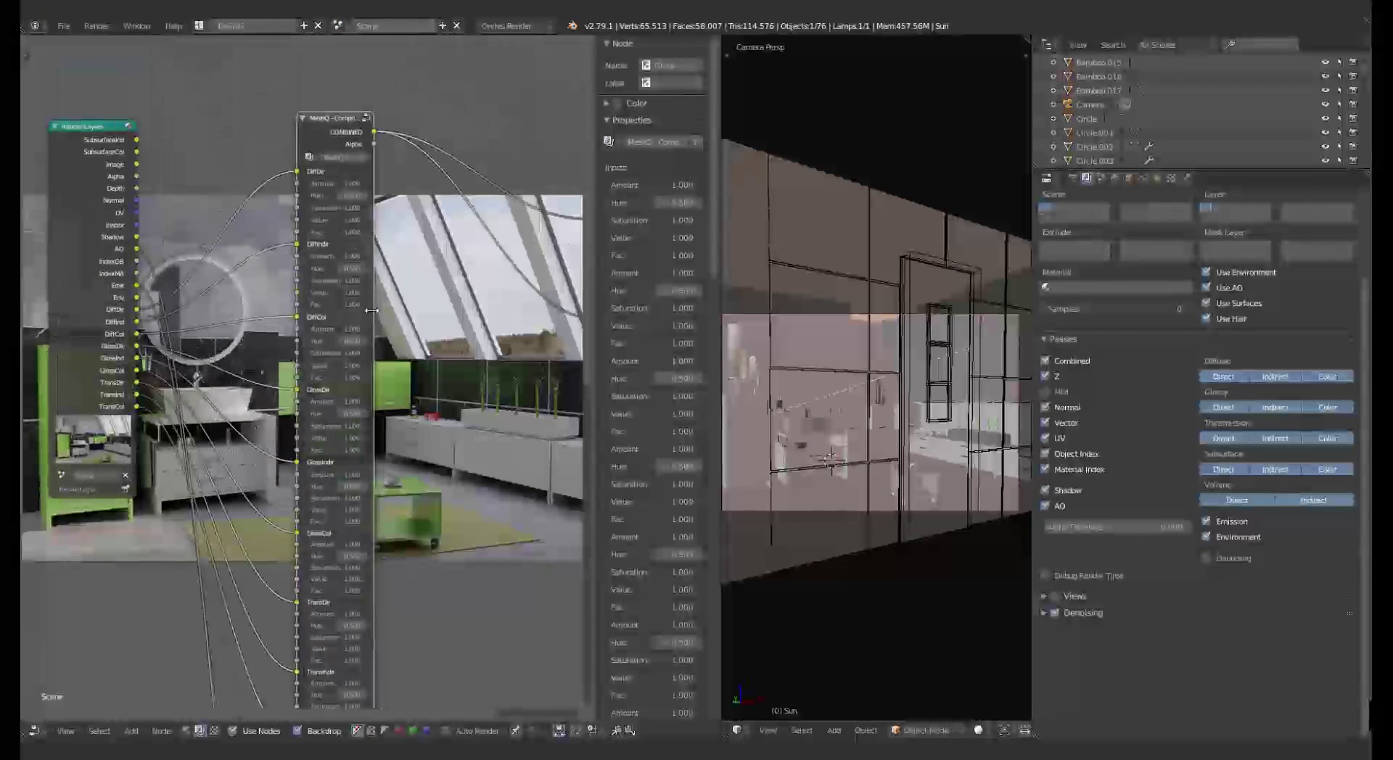
{"action": "left_click_drag", "start_coordinate": [374, 210], "coordinate": [411, 209]}
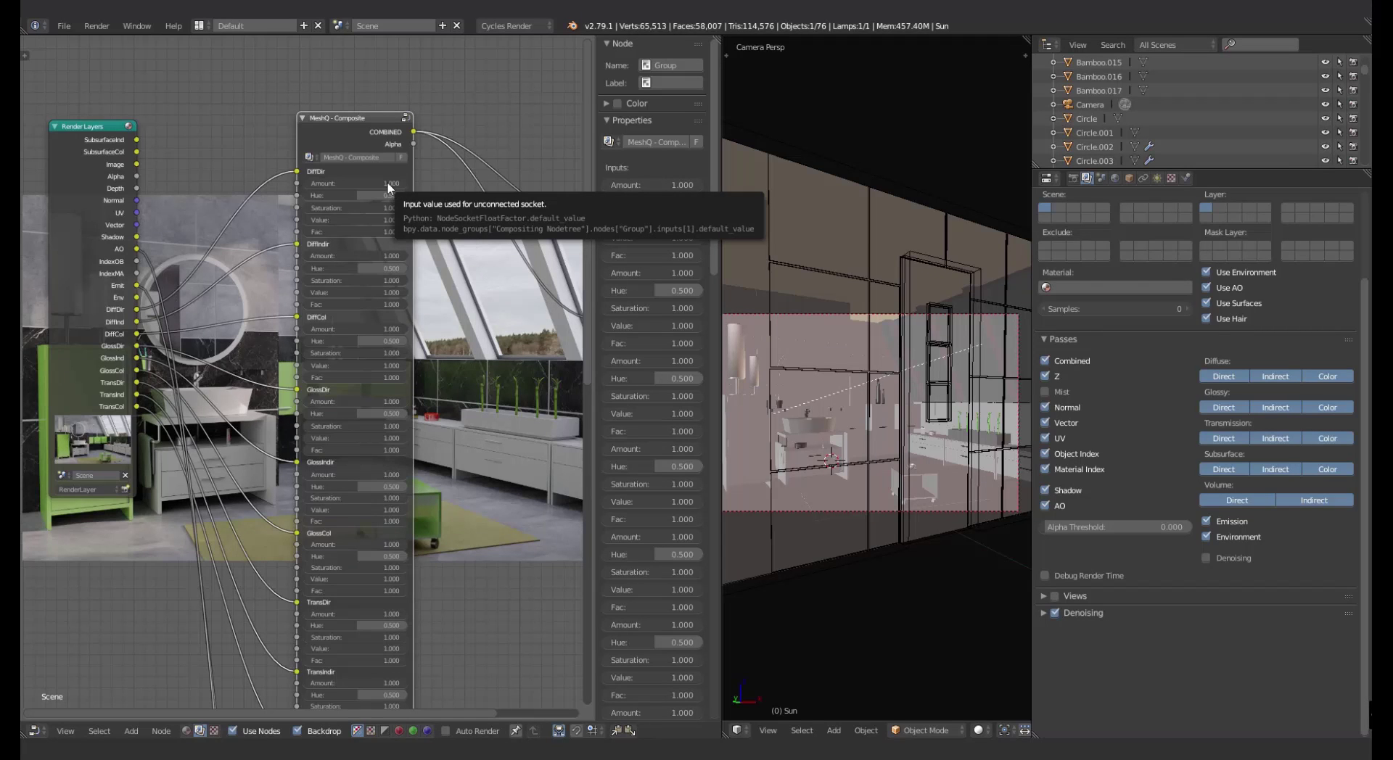
- Try lower Amount values for the DiffDir pass, down to 0.464, and return it to 1.000
{"action": "left_click_drag", "start_coordinate": [392, 186], "coordinate": [352, 186]}
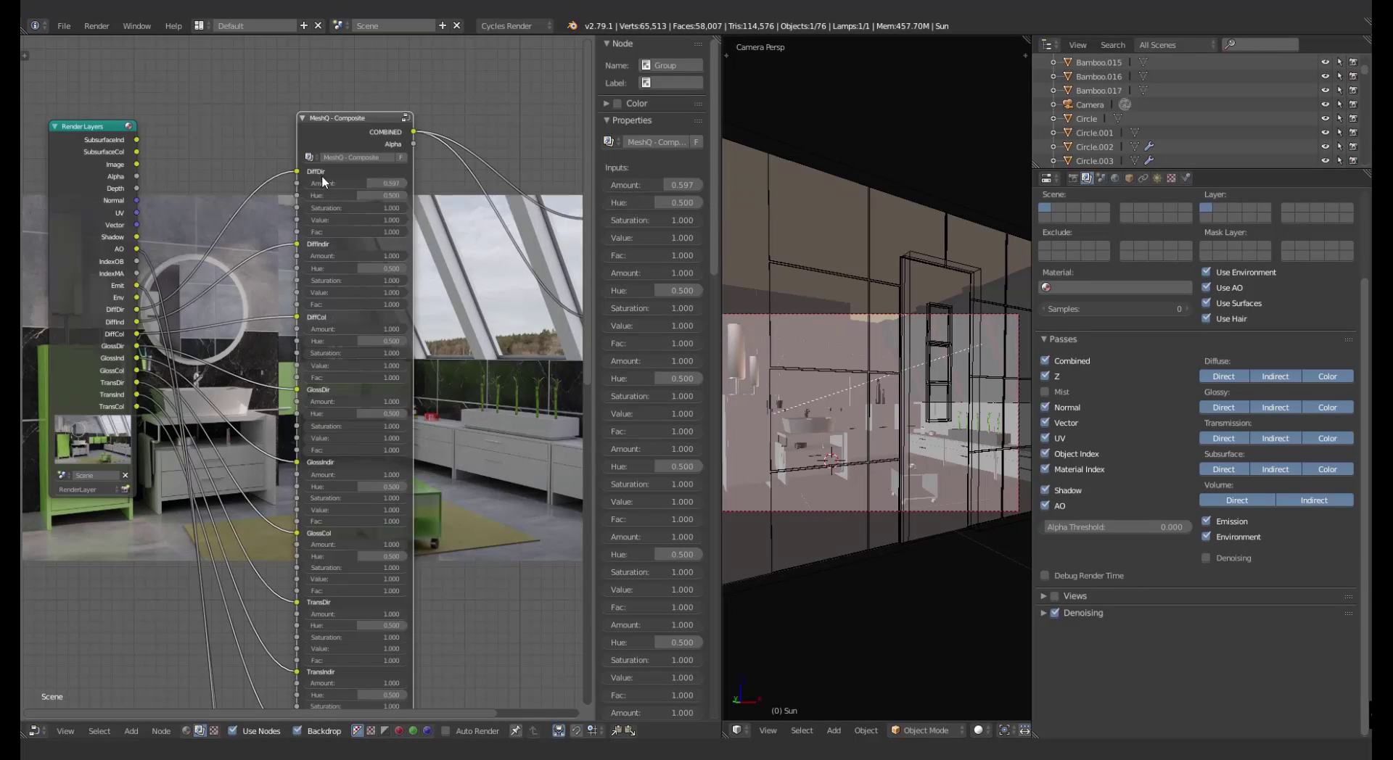
{"action": "left_click_drag", "start_coordinate": [389, 182], "coordinate": [375, 182]}
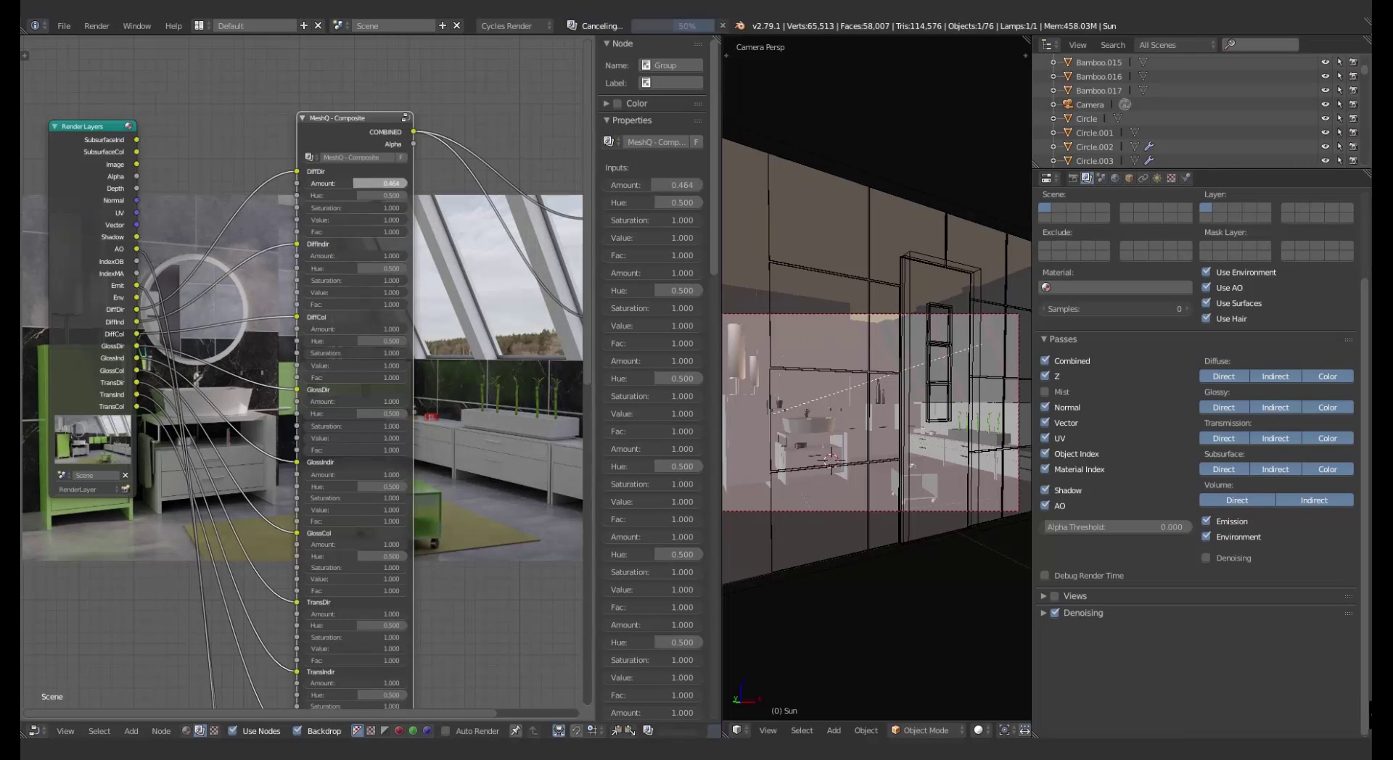
{"action": "left_click_drag", "start_coordinate": [375, 183], "coordinate": [377, 183]}
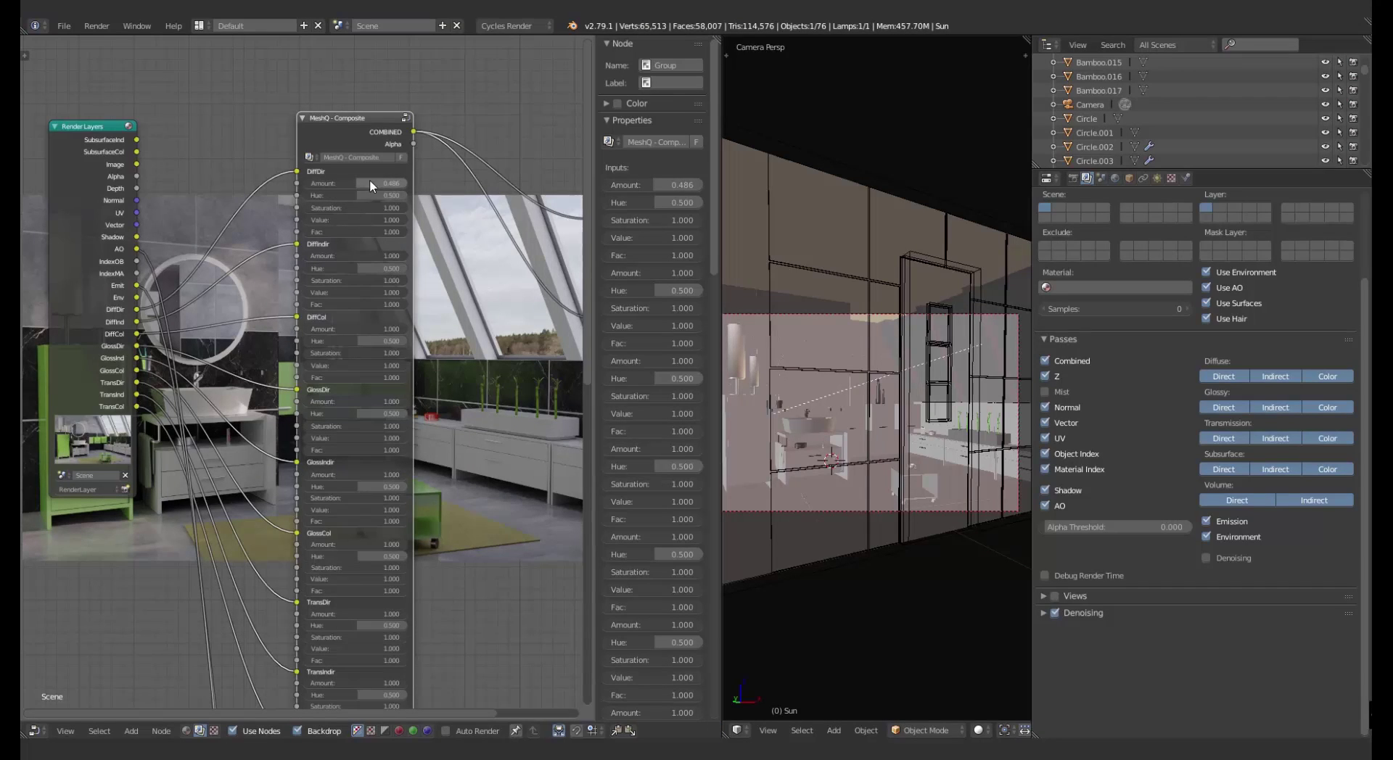
{"action": "left_click_drag", "start_coordinate": [370, 182], "coordinate": [410, 183]}
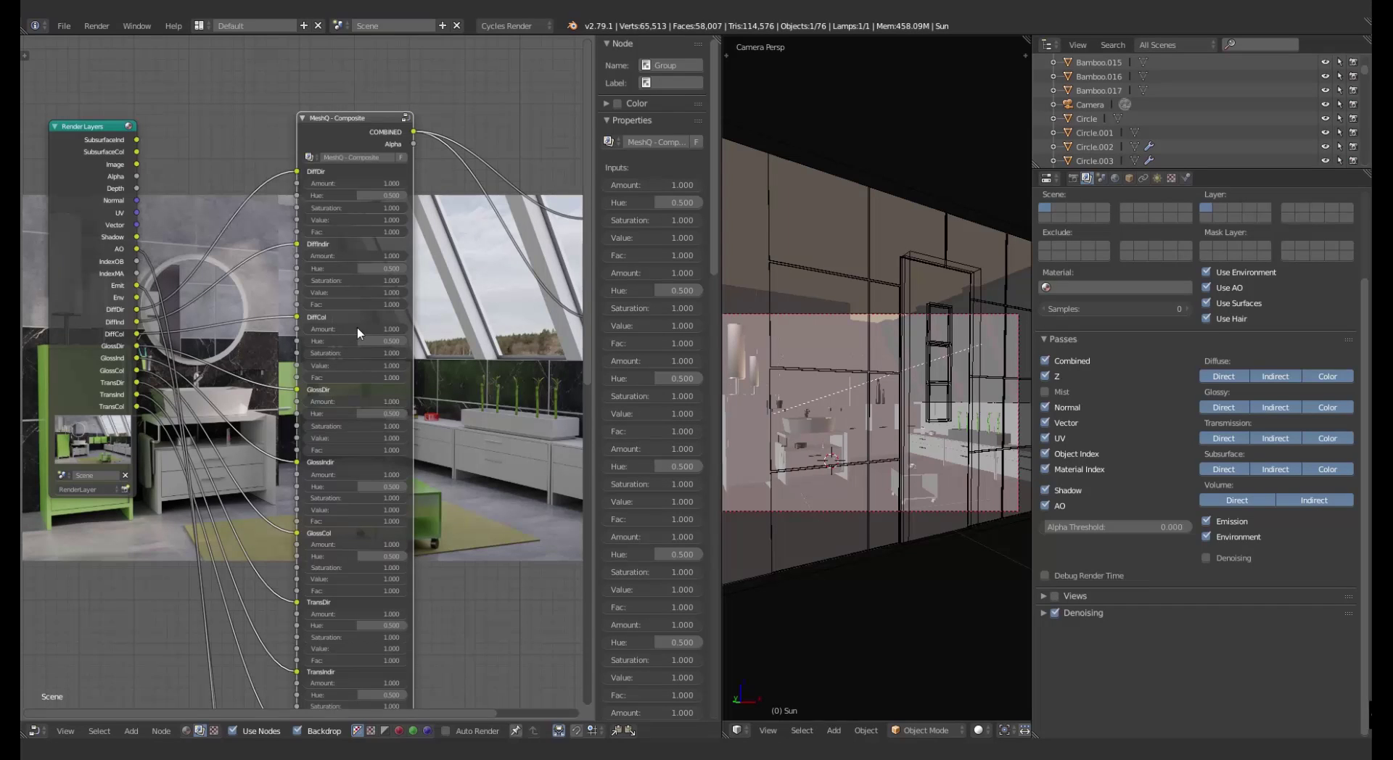
- Drop the DiffIndir pass Amount to 0.000 to compare the image and return it to 1.000
{"action": "left_click_drag", "start_coordinate": [364, 254], "coordinate": [254, 254]}
{"action": "middle_click_drag", "start_coordinate": [219, 325], "coordinate": [251, 560]}
{"action": "scroll", "coordinate": [274, 397], "scroll_direction": "down", "scroll_amount": 3}
{"action": "middle_click_drag", "start_coordinate": [307, 463], "coordinate": [410, 341]}
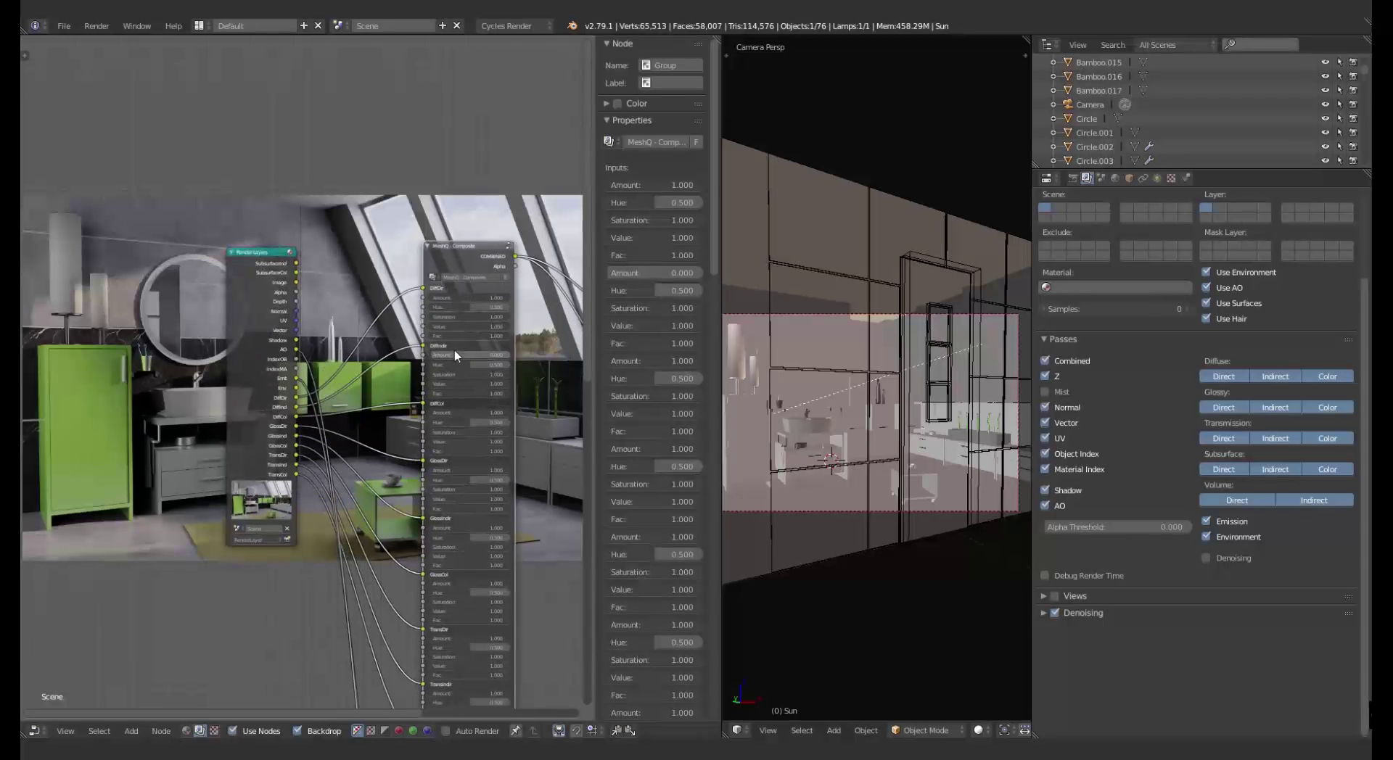
{"action": "left_click_drag", "start_coordinate": [446, 353], "coordinate": [530, 353]}
- Recolour the image by lowering the DiffCol Hue to 0.257 and on to 0.000
{"action": "middle_click_drag", "start_coordinate": [518, 453], "coordinate": [520, 402]}
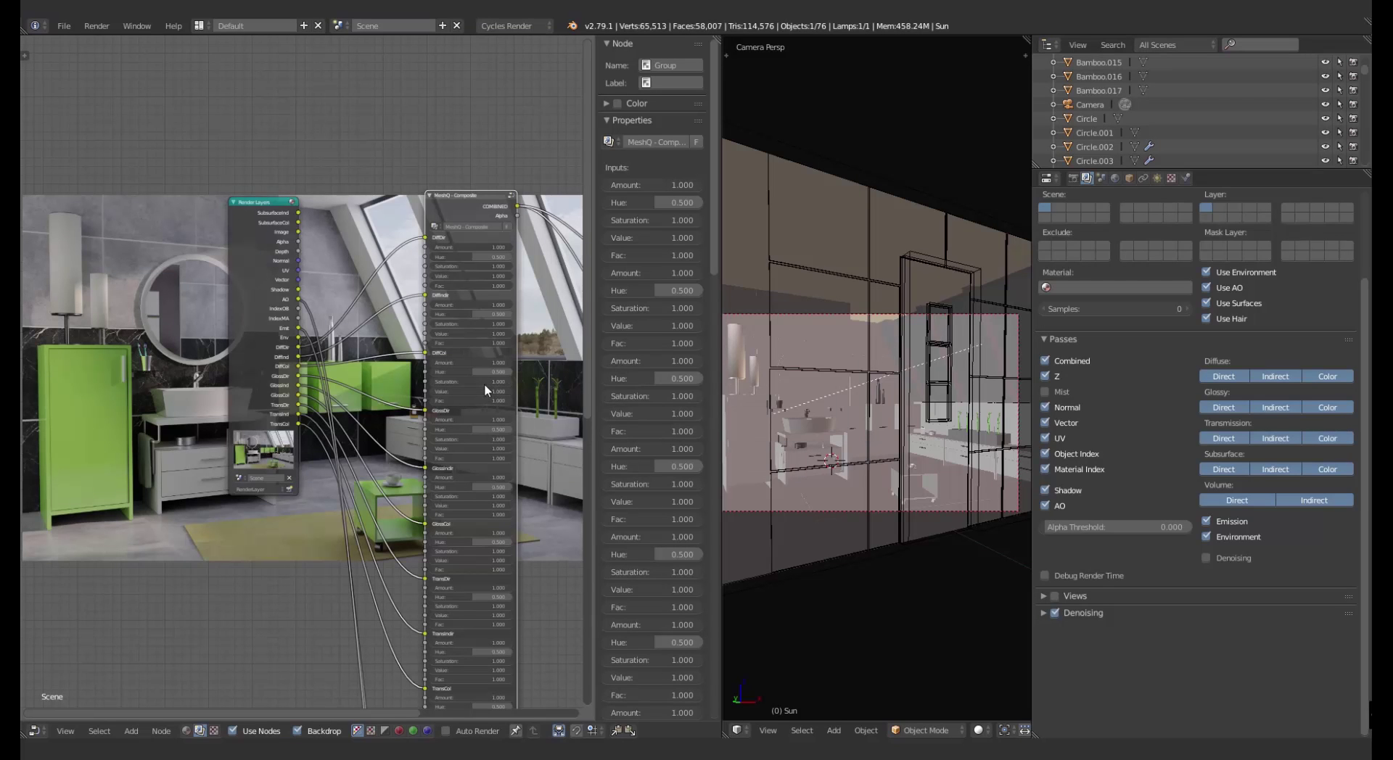
{"action": "left_click_drag", "start_coordinate": [485, 372], "coordinate": [464, 372]}
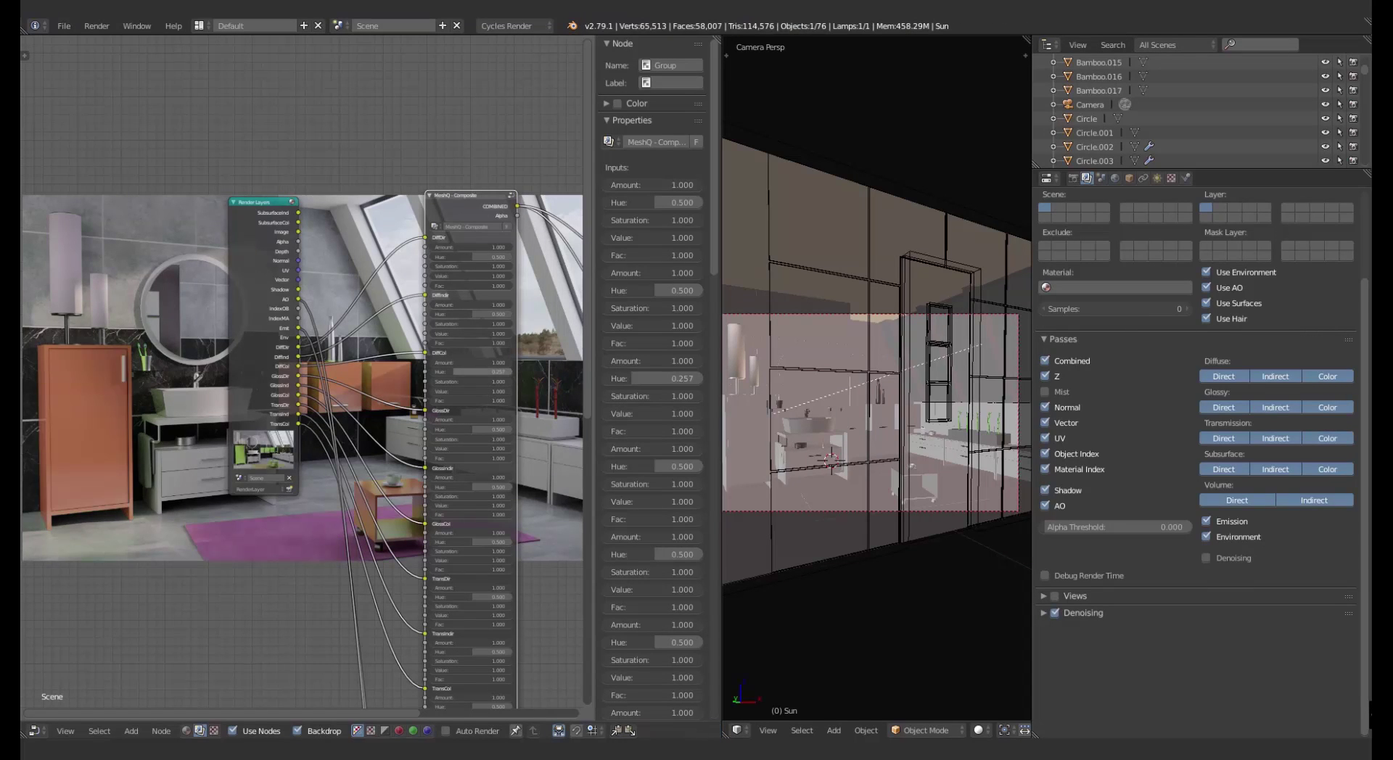
{"action": "middle_click_drag", "start_coordinate": [319, 469], "coordinate": [480, 391]}
{"action": "middle_click_drag", "start_coordinate": [336, 467], "coordinate": [308, 453]}
{"action": "middle_click_drag", "start_coordinate": [482, 403], "coordinate": [298, 442]}
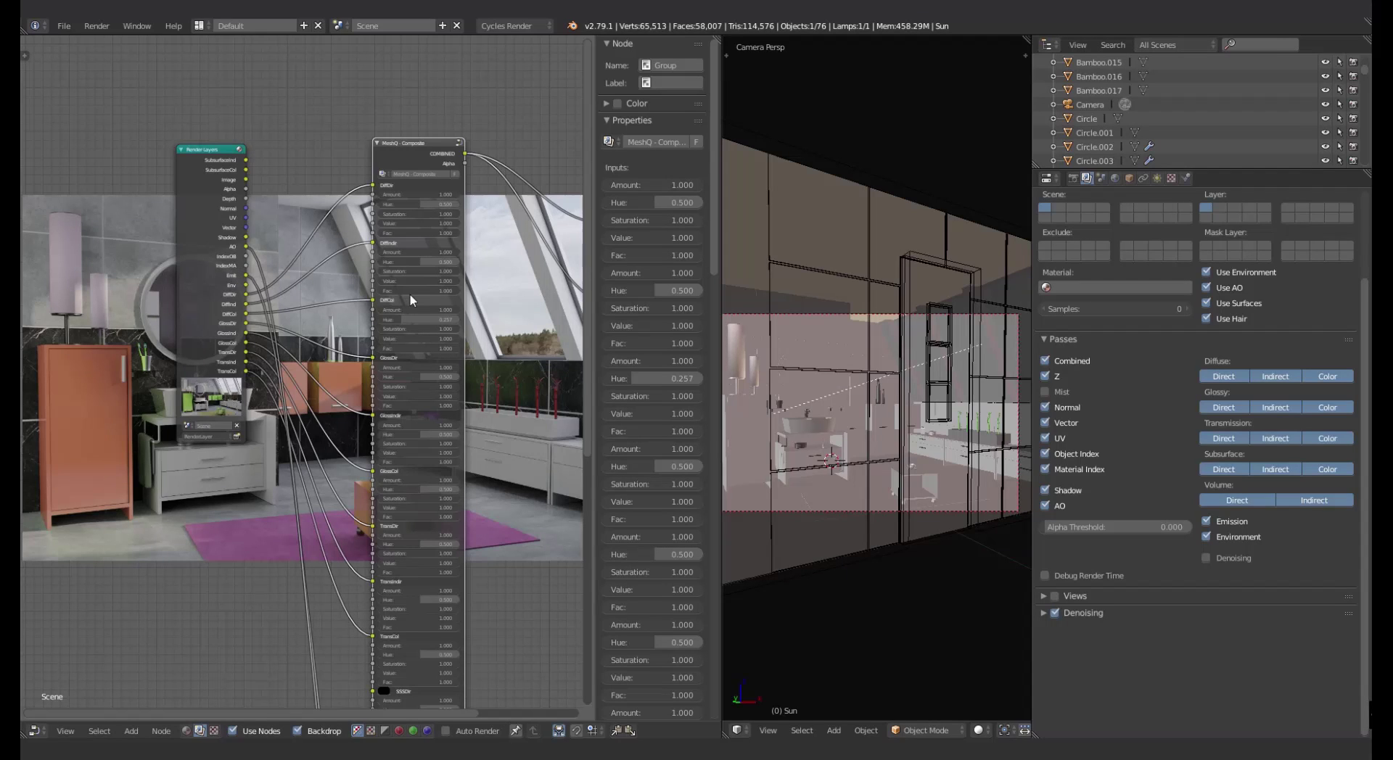
{"action": "left_click_drag", "start_coordinate": [432, 320], "coordinate": [411, 320]}
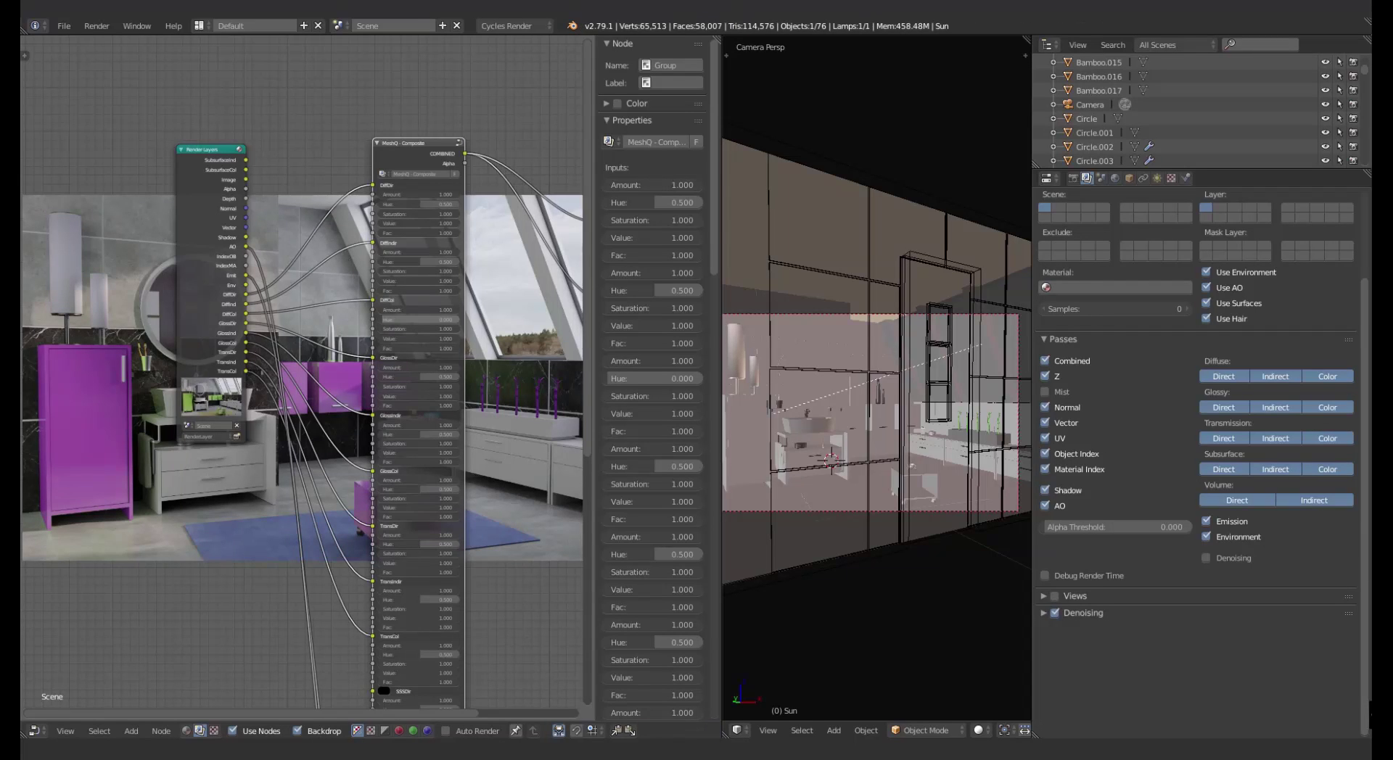
- Set the Hue of the GlossIndir input and of the DiffIndir input to 0.000
{"action": "middle_click_drag", "start_coordinate": [312, 368], "coordinate": [381, 300]}
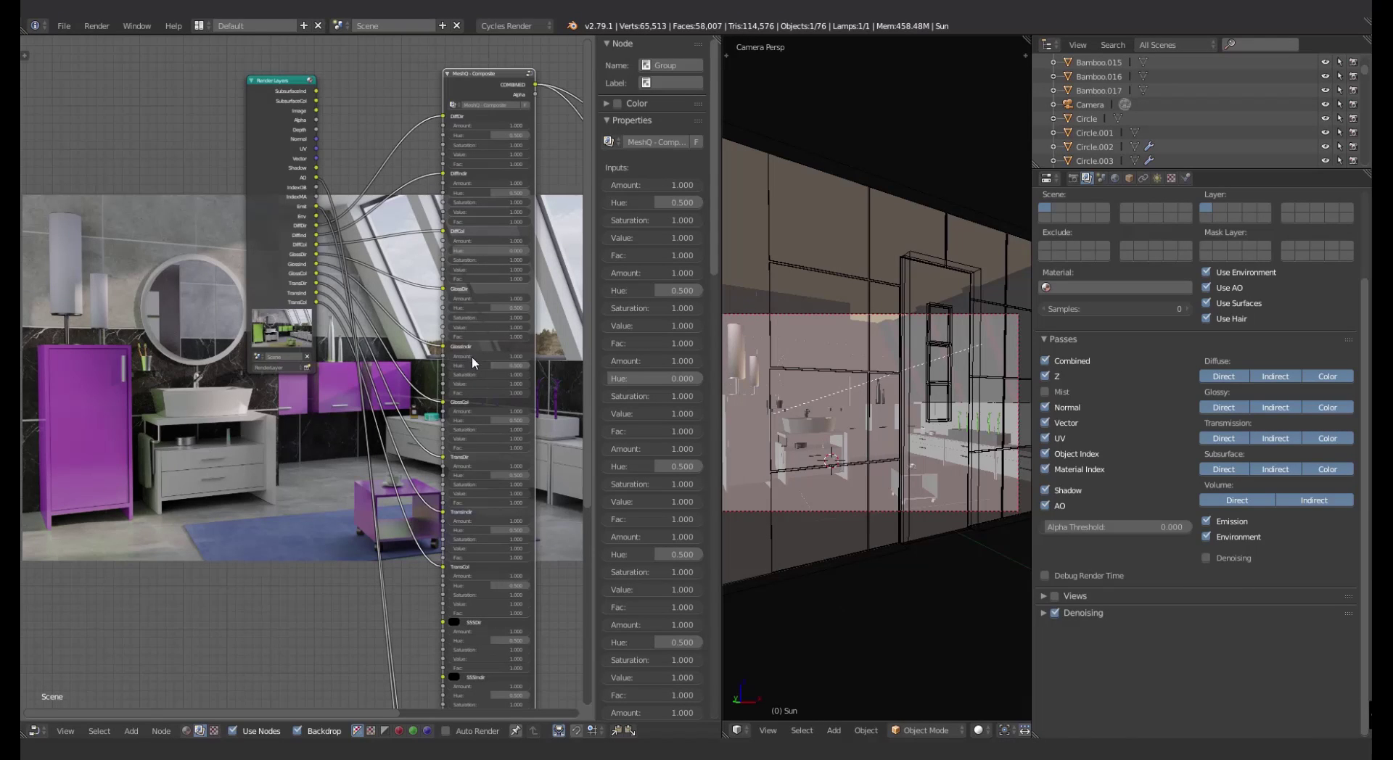
{"action": "left_click_drag", "start_coordinate": [477, 365], "coordinate": [452, 365]}
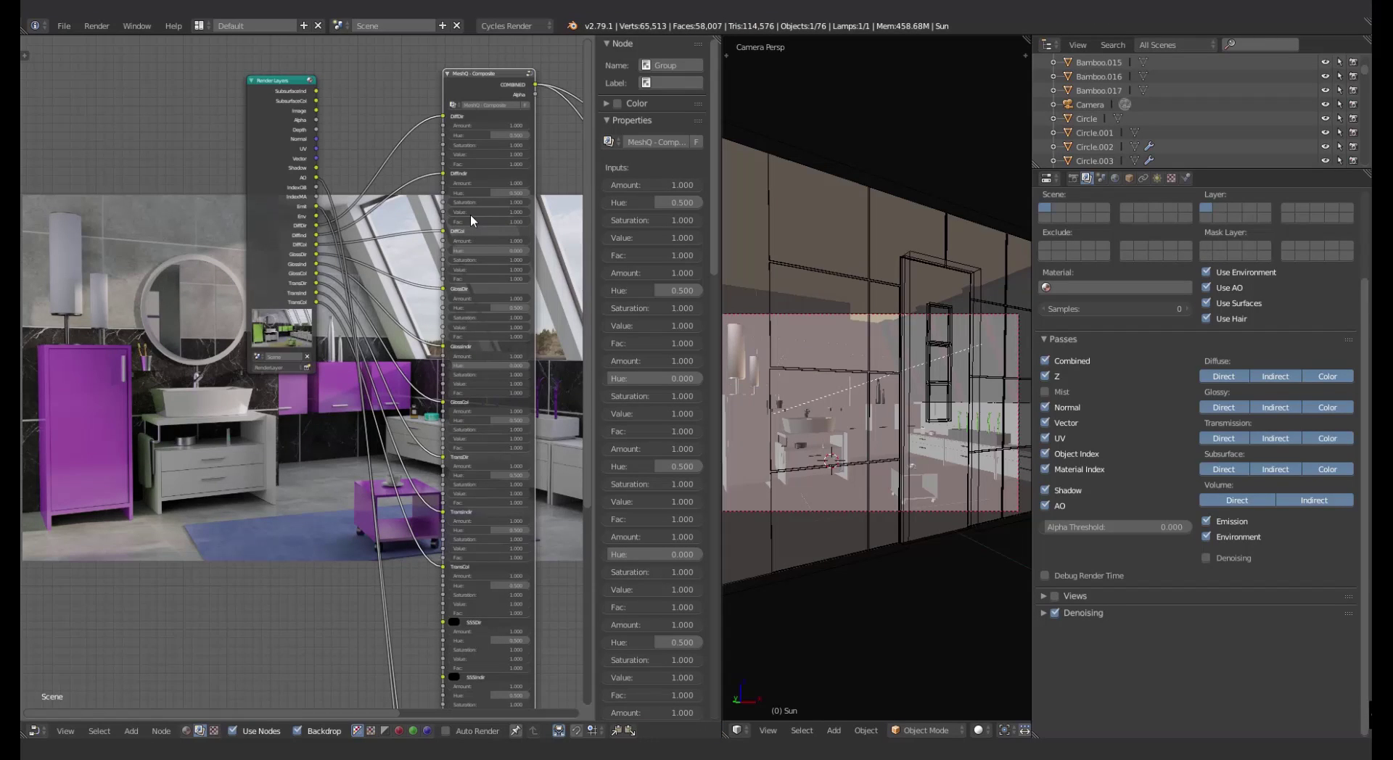
{"action": "left_click_drag", "start_coordinate": [507, 193], "coordinate": [451, 194]}
- Examine the recoloured bathroom image in the backdrop and the overall node setup
{"action": "middle_click_drag", "start_coordinate": [341, 354], "coordinate": [497, 240]}
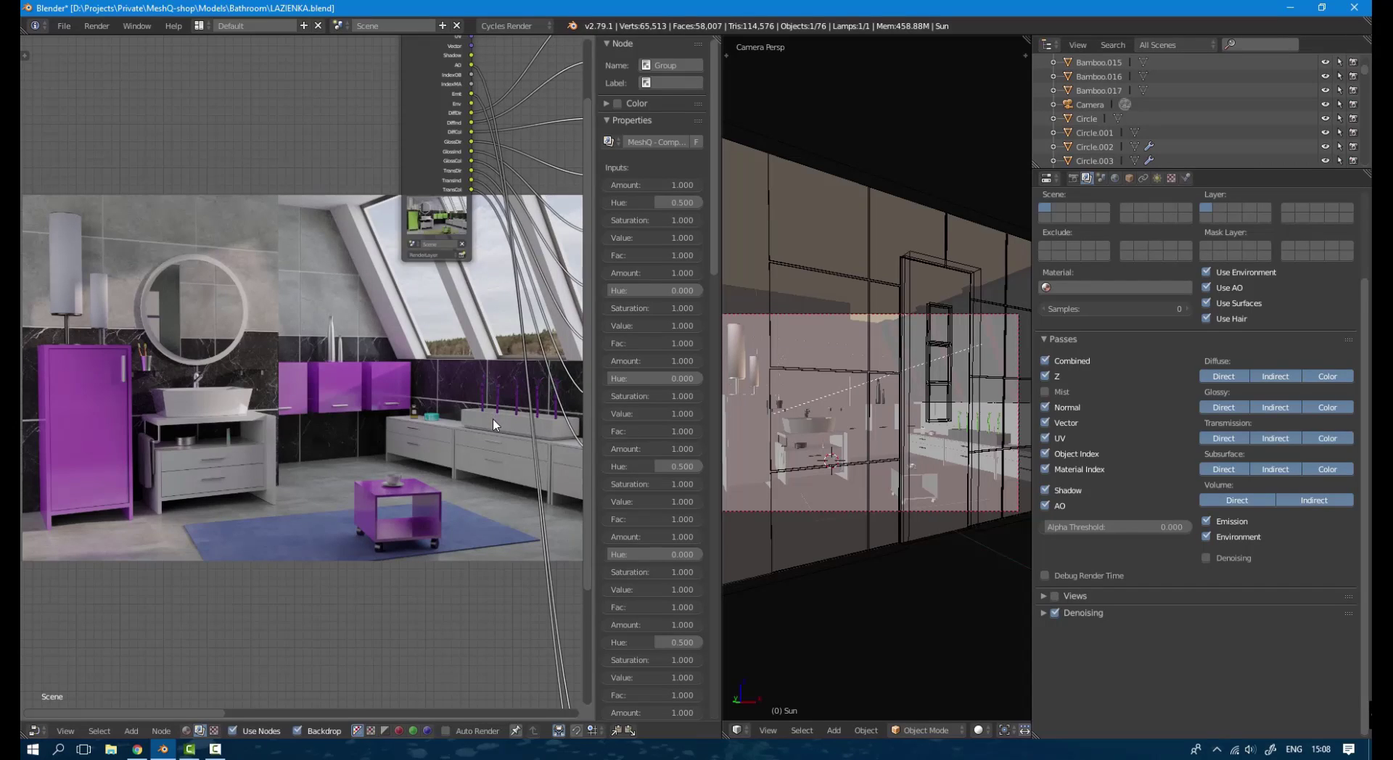
{"action": "mouse_move", "coordinate": [445, 413]}
{"action": "middle_mouse_down"}
{"action": "mouse_move", "coordinate": [422, 406]}
{"action": "mouse_move", "coordinate": [461, 400]}
{"action": "middle_mouse_up"}
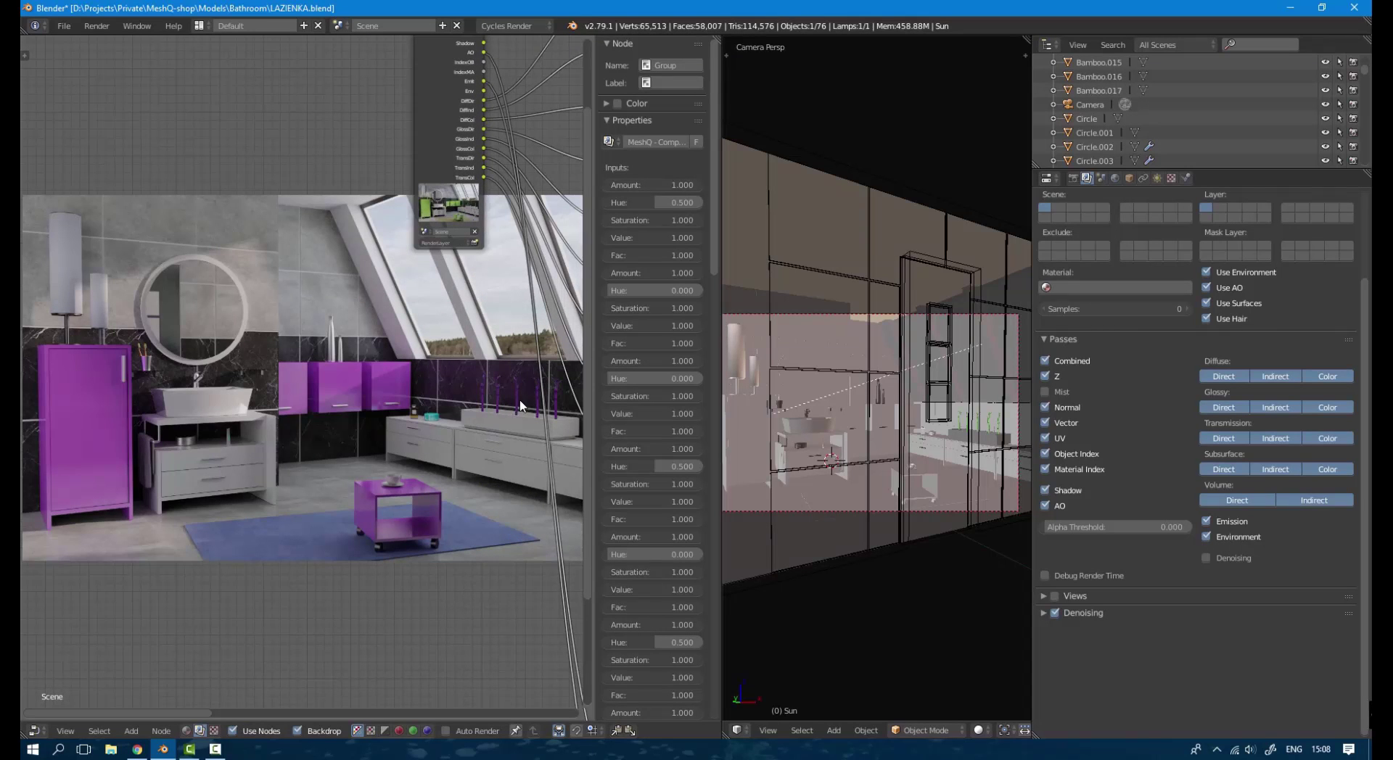
{"action": "middle_click_drag", "start_coordinate": [517, 372], "coordinate": [382, 368]}
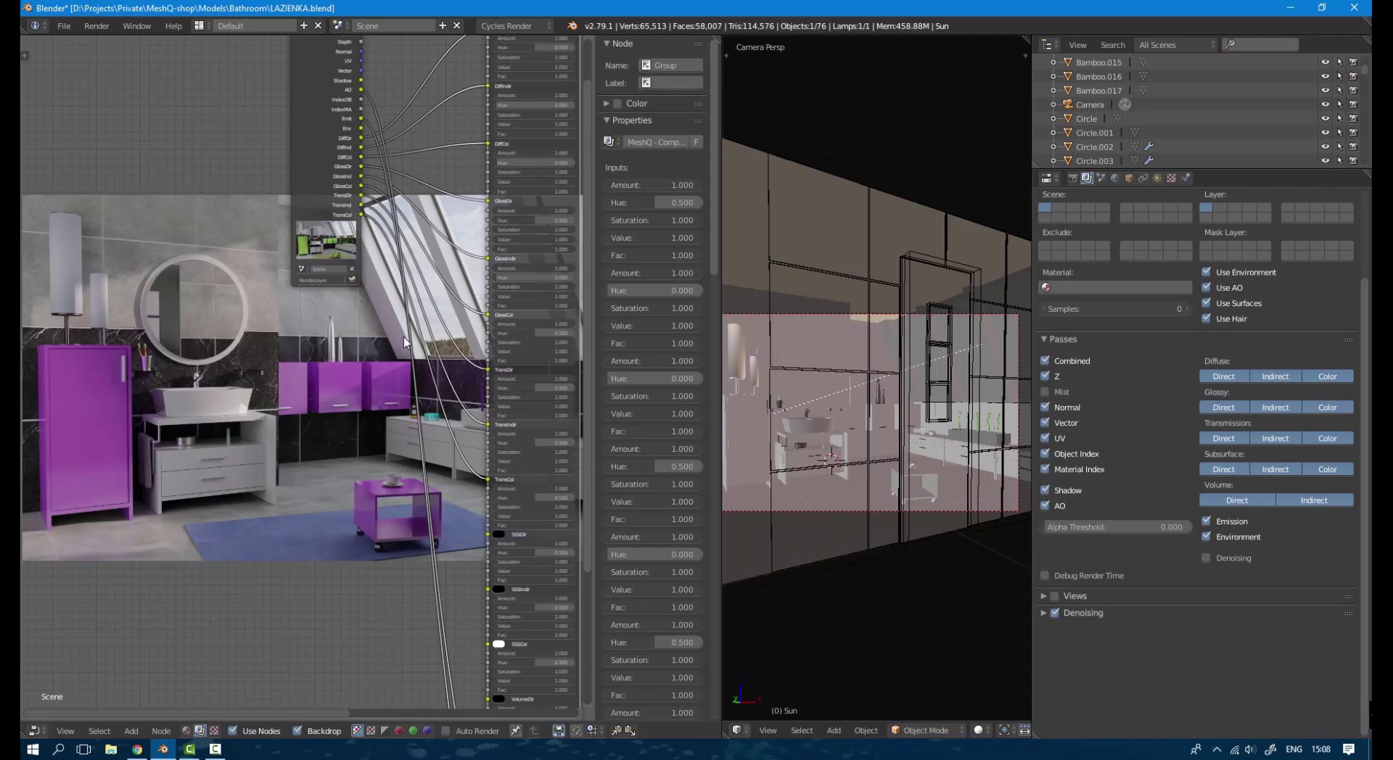
{"action": "scroll", "coordinate": [355, 301], "scroll_direction": "down", "scroll_amount": 2}
{"action": "scroll", "coordinate": [305, 263], "scroll_direction": "down", "scroll_amount": 1}
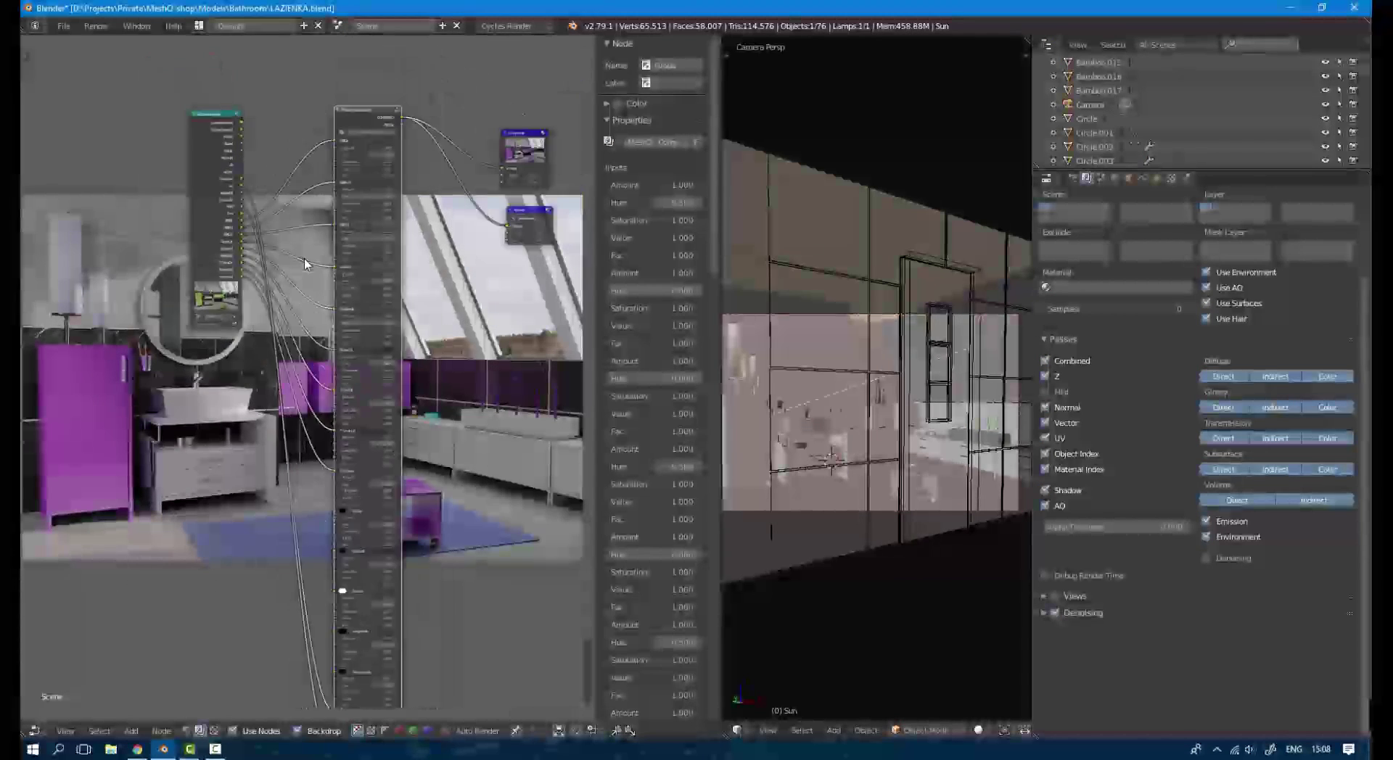
{"action": "middle_click_drag", "start_coordinate": [363, 240], "coordinate": [358, 192]}
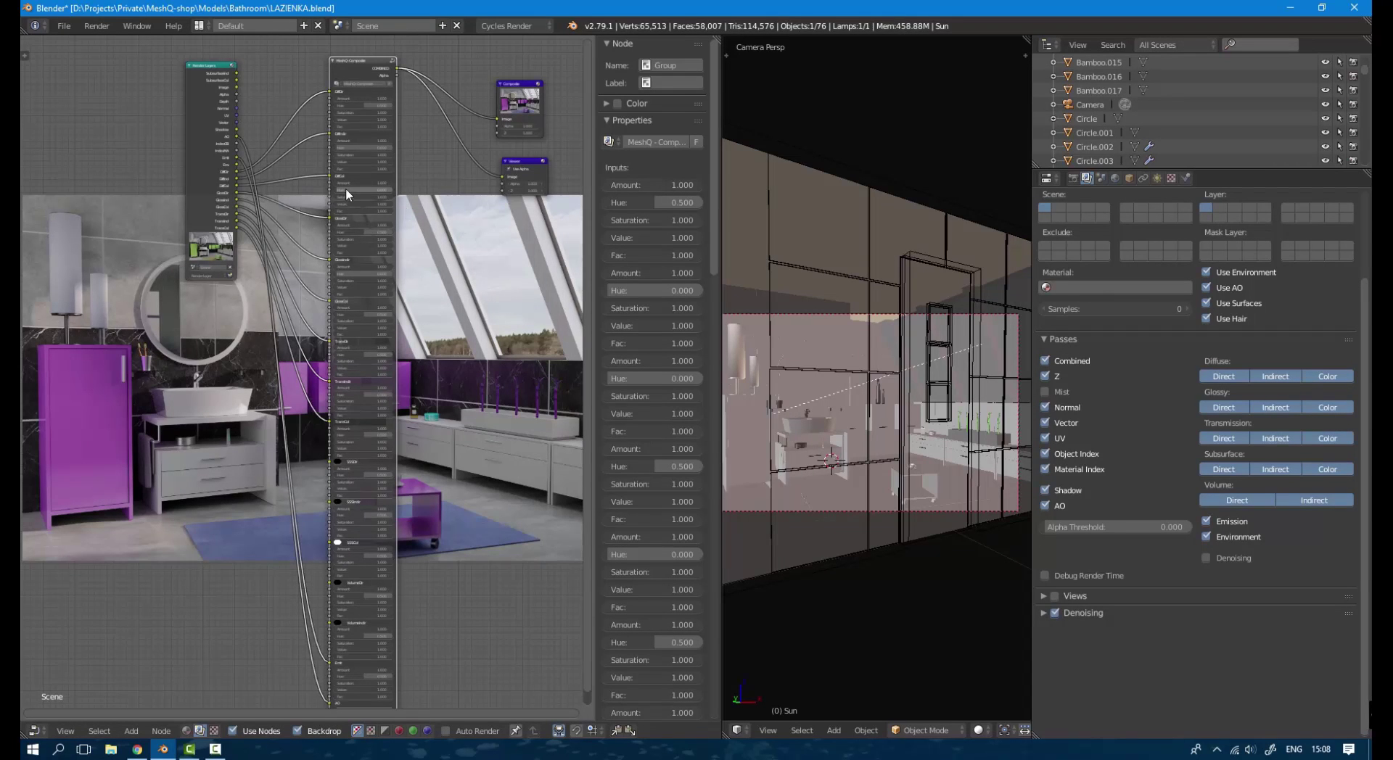
{"action": "scroll", "coordinate": [356, 203], "scroll_direction": "up", "scroll_amount": 7}
{"action": "scroll", "coordinate": [392, 241], "scroll_direction": "down", "scroll_amount": 10}
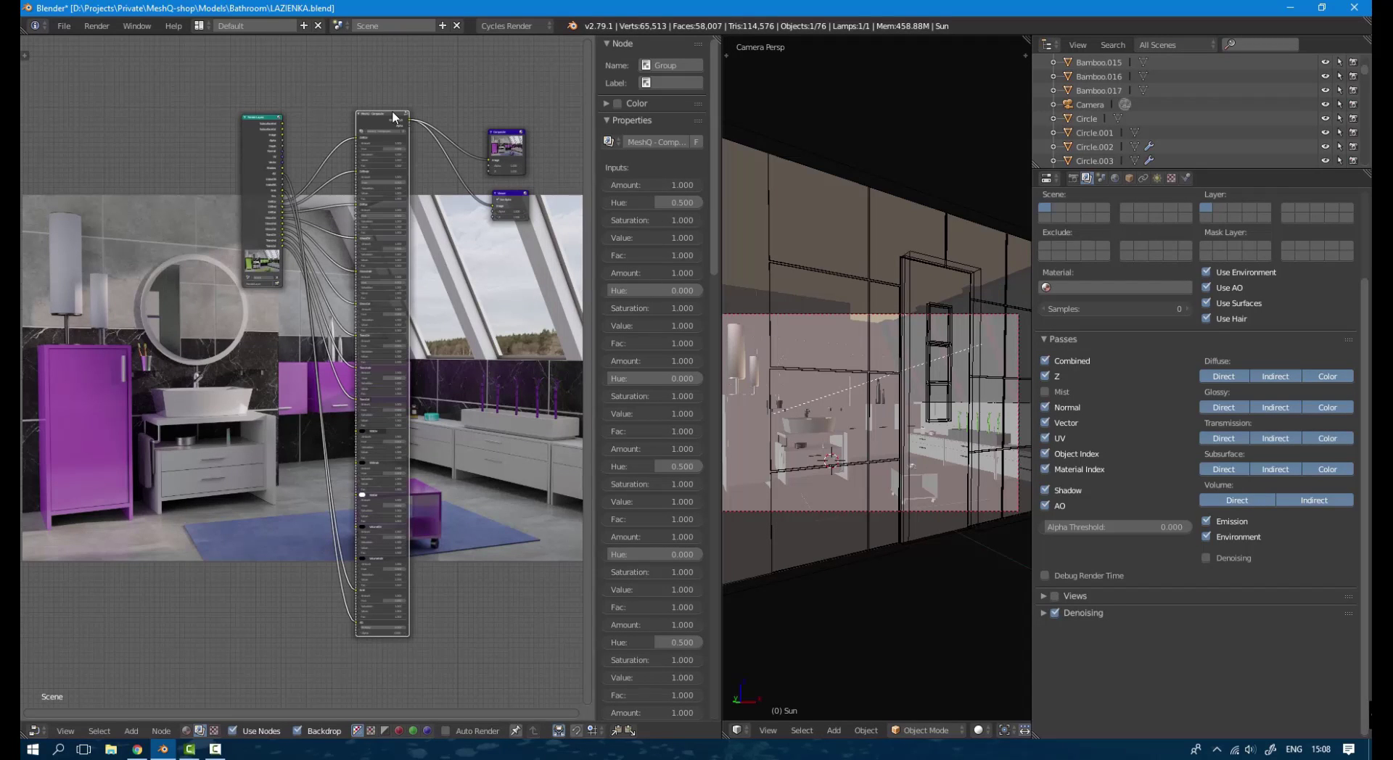
- Reset the Hue of the DiffIndir input to 0.500
{"action": "scroll", "coordinate": [396, 191], "scroll_direction": "up", "scroll_amount": 2}
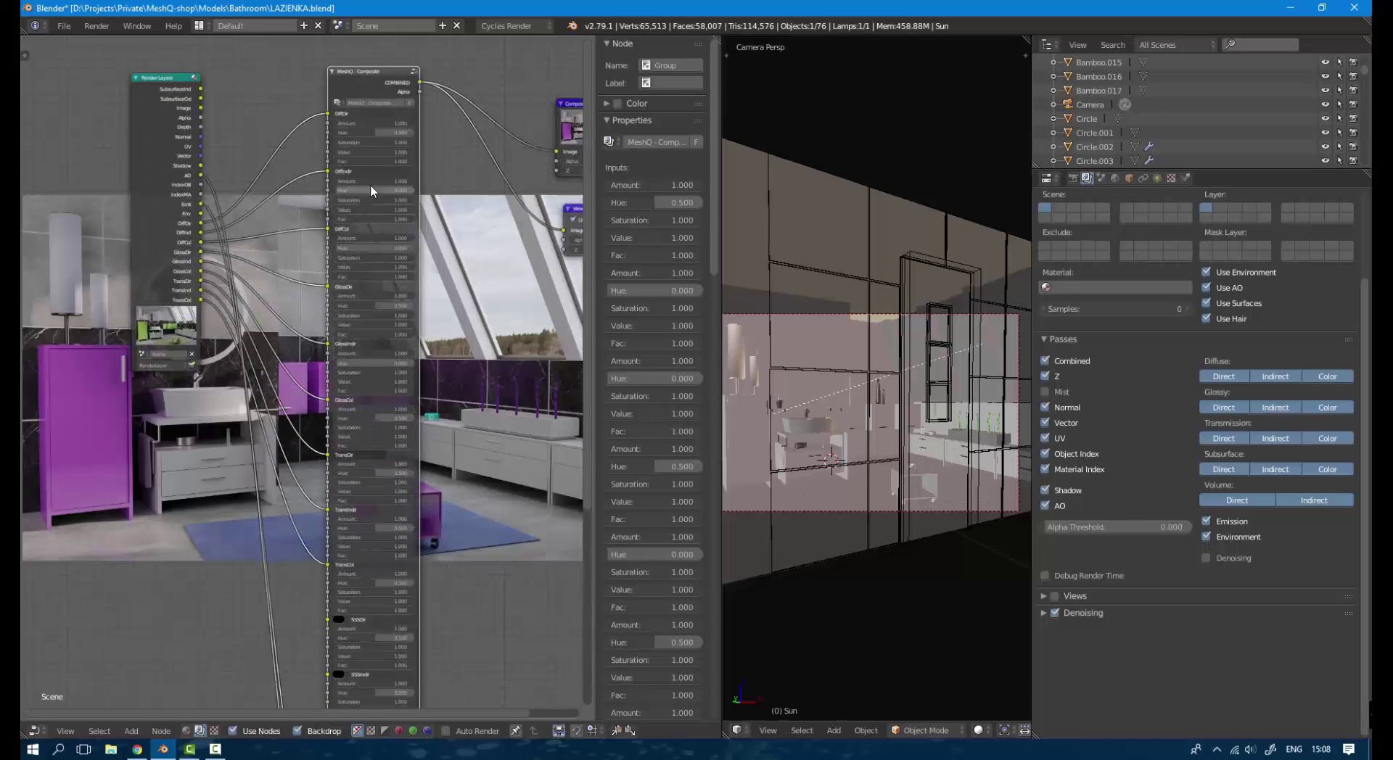
{"action": "mouse_move", "coordinate": [359, 193]}
{"action": "left_mouse_down"}
{"action": "mouse_move", "coordinate": [410, 194]}
{"action": "mouse_move", "coordinate": [381, 192]}
{"action": "left_mouse_up"}
{"action": "left_click", "coordinate": [386, 187]}
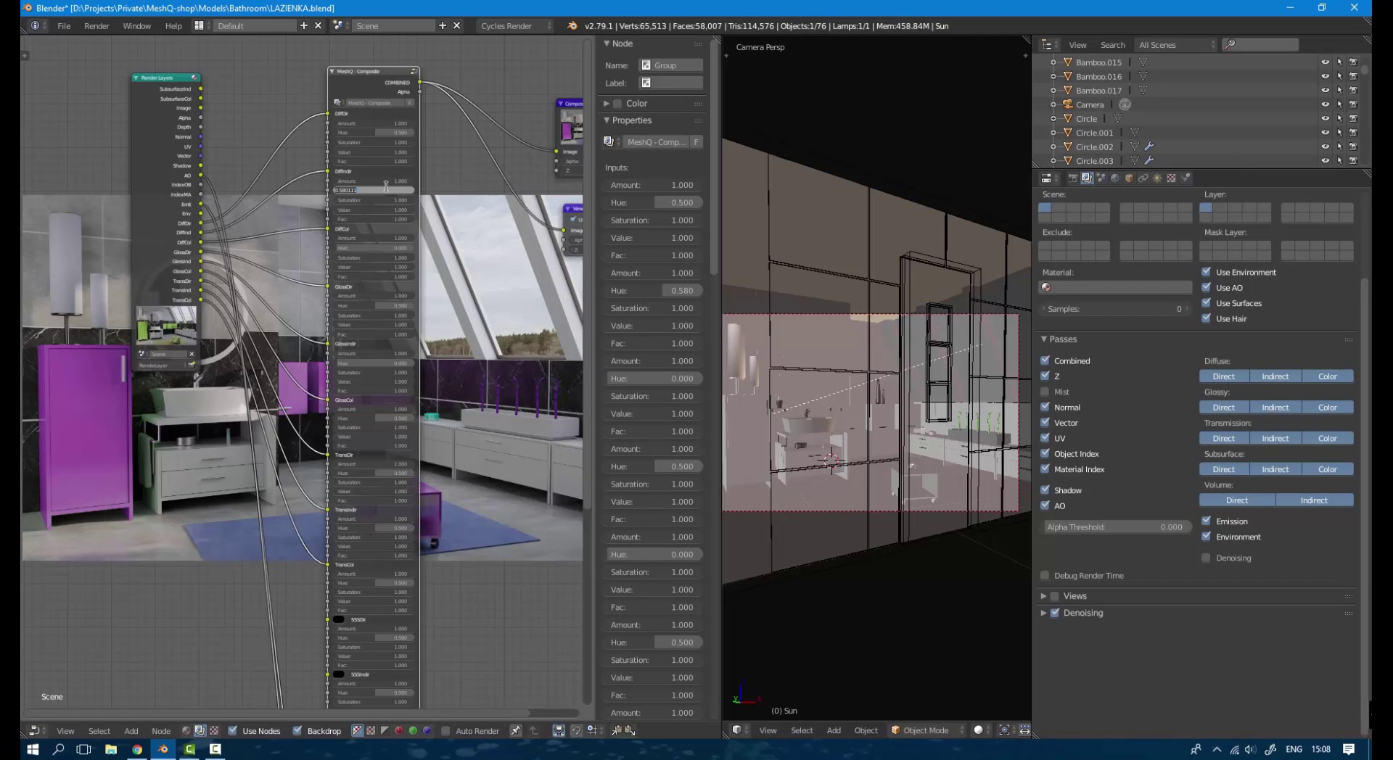
{"action": "key", "text": "BackSpace"}
{"action": "key", "text": "Return"}
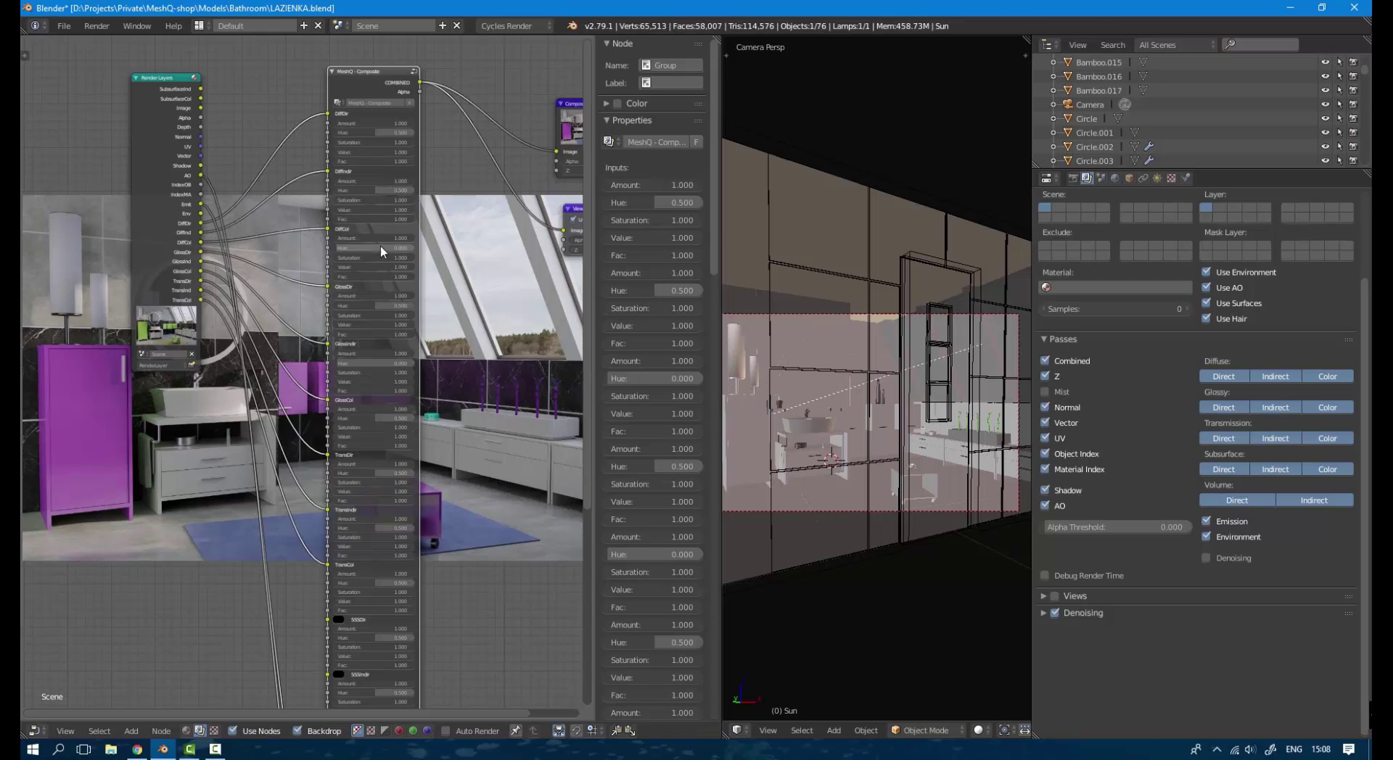
- Reset the Hue of the DiffCol and GlossIndir inputs to 0.5
{"action": "left_click", "coordinate": [379, 246]}
{"action": "key", "text": "BackSpace"}
{"action": "type", "text": ".5"}
{"action": "key", "text": "Return"}
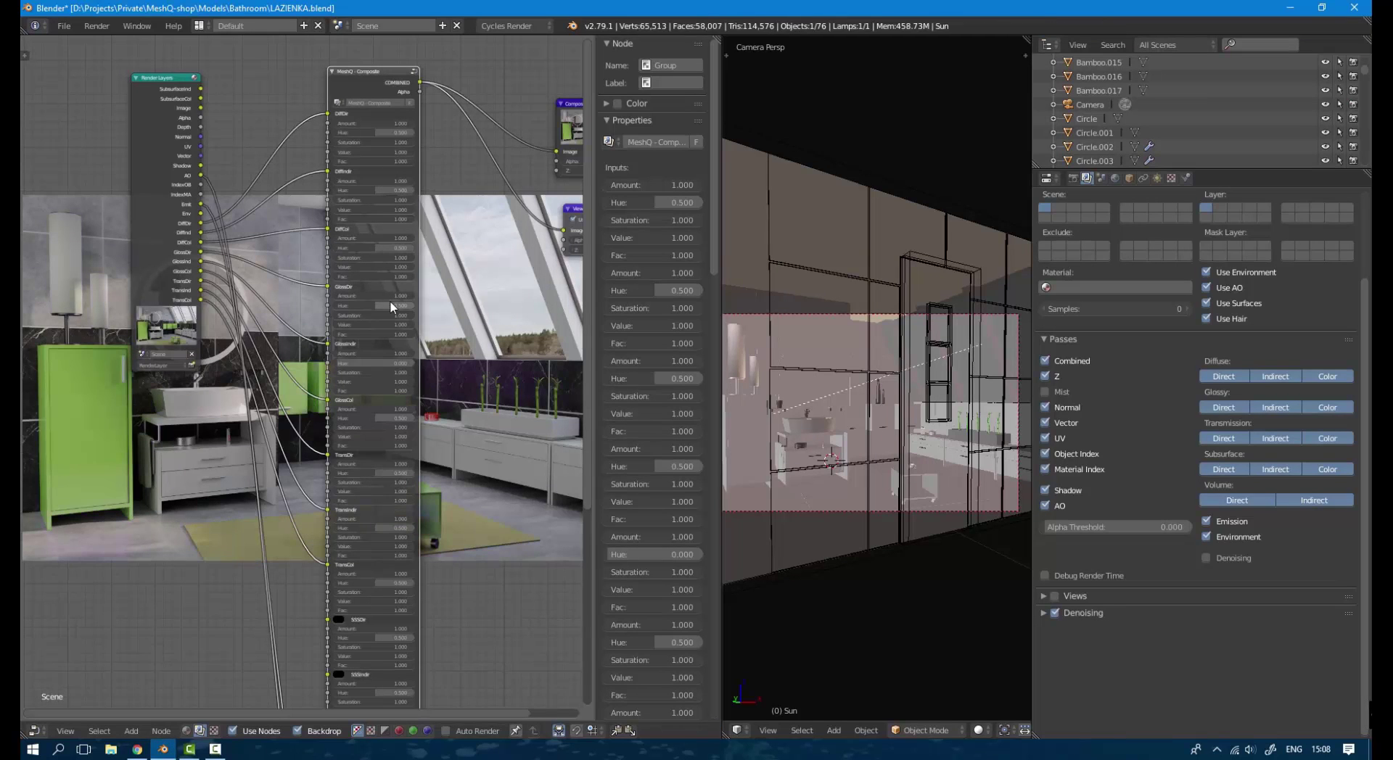
{"action": "left_click", "coordinate": [394, 363]}
{"action": "type", "text": "0.5"}
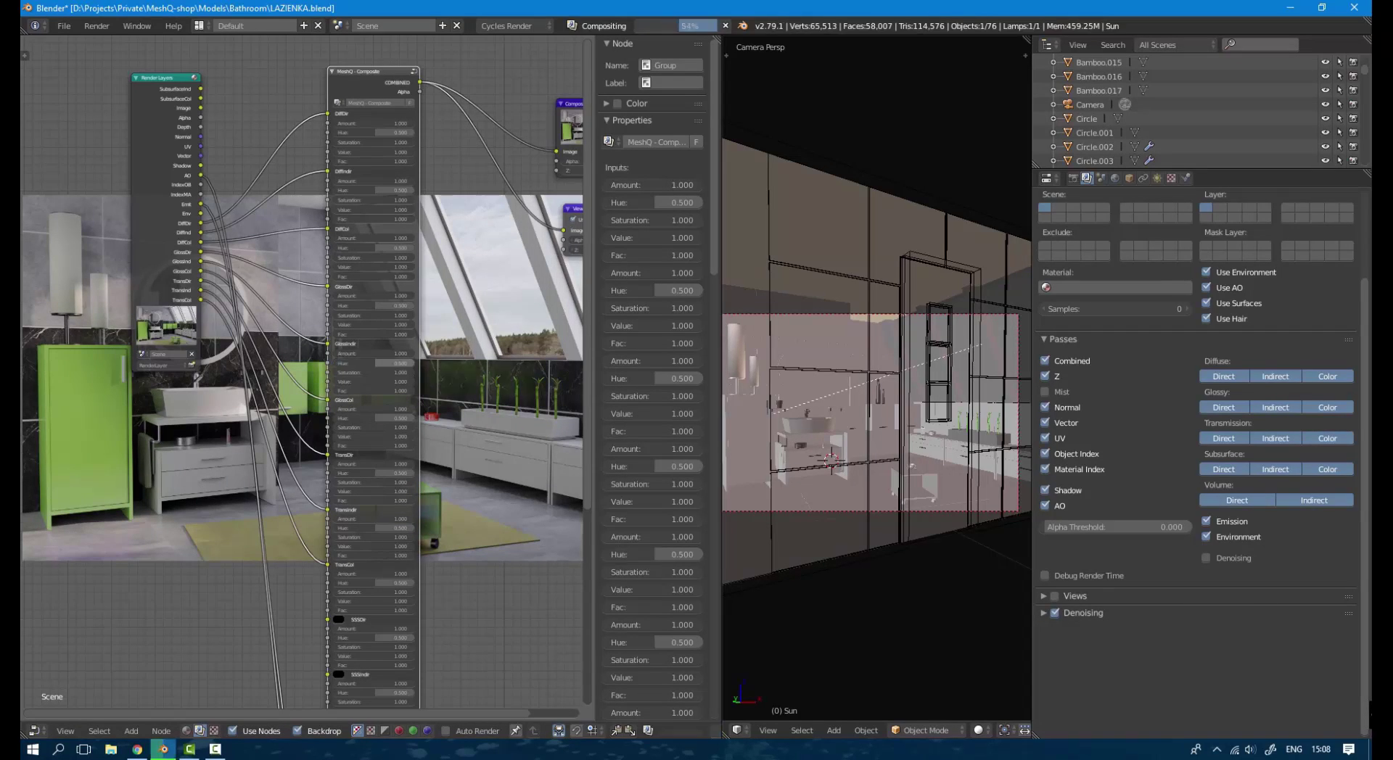
{"action": "key", "text": "Return"}
- Move the Render Layers node lower and farther away from the group node to spread out the links
{"action": "scroll", "coordinate": [446, 267], "scroll_direction": "down", "scroll_amount": 3}
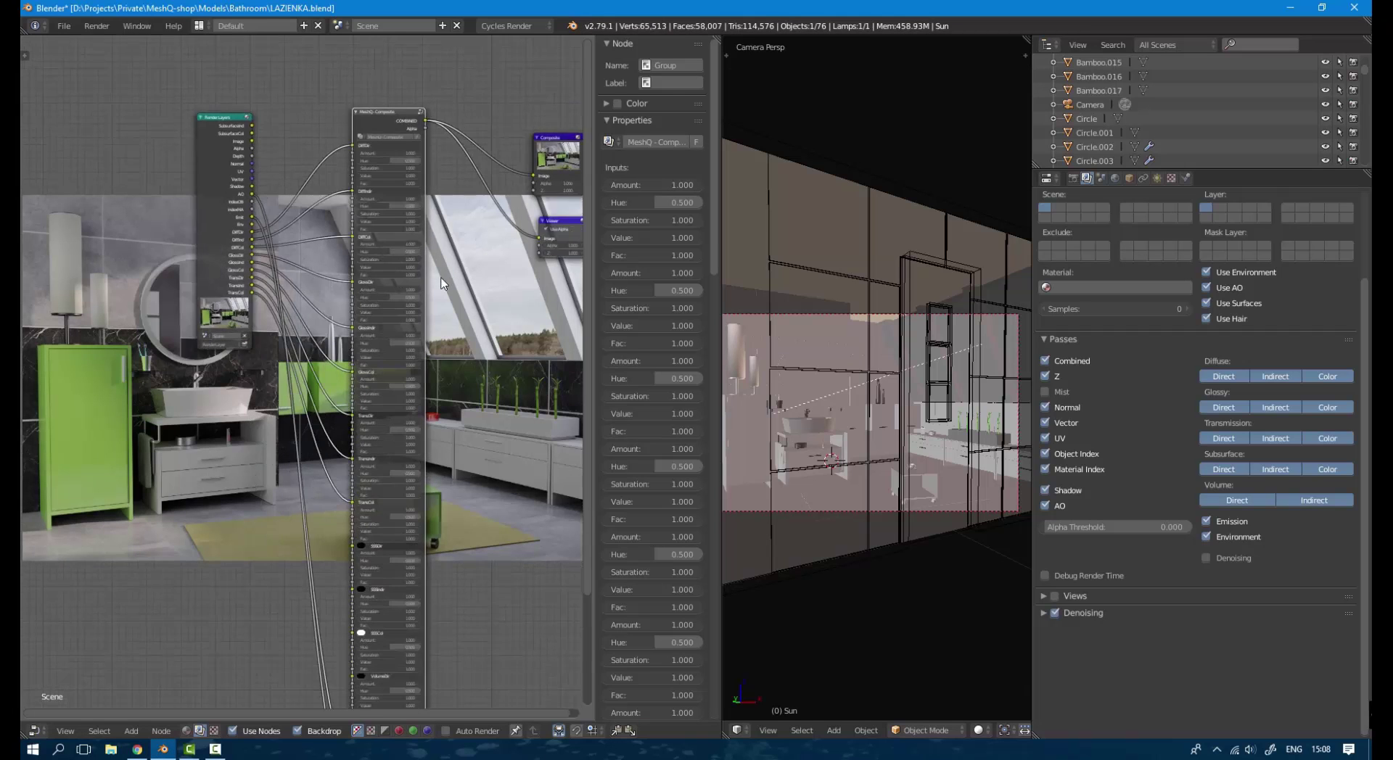
{"action": "scroll", "coordinate": [386, 218], "scroll_direction": "up", "scroll_amount": 4}
{"action": "scroll", "coordinate": [395, 275], "scroll_direction": "down", "scroll_amount": 7}
{"action": "middle_click_drag", "start_coordinate": [396, 277], "coordinate": [321, 177]}
{"action": "left_click_drag", "start_coordinate": [192, 107], "coordinate": [130, 206]}
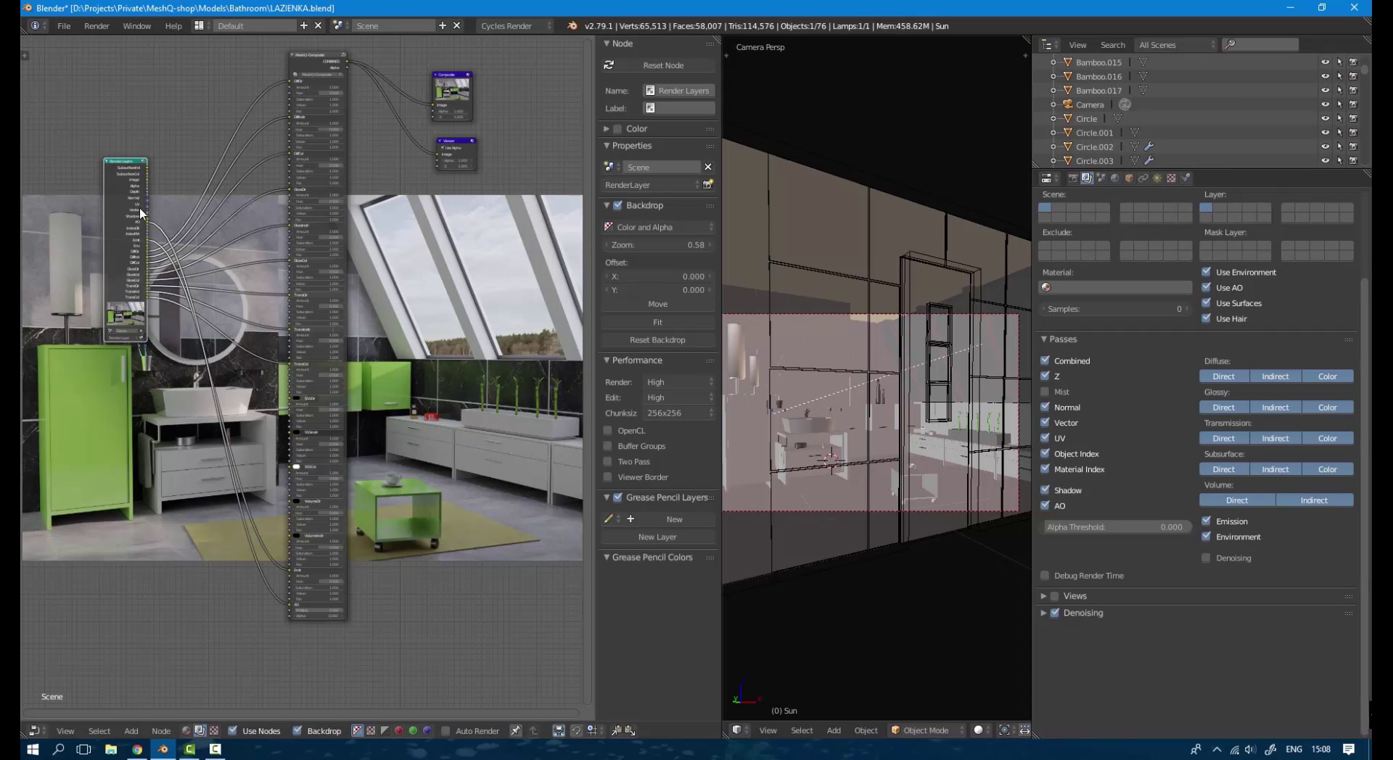
- Enable a custom color for the MeshQ - Composite group node and set it to light blue
{"action": "left_click", "coordinate": [302, 62]}
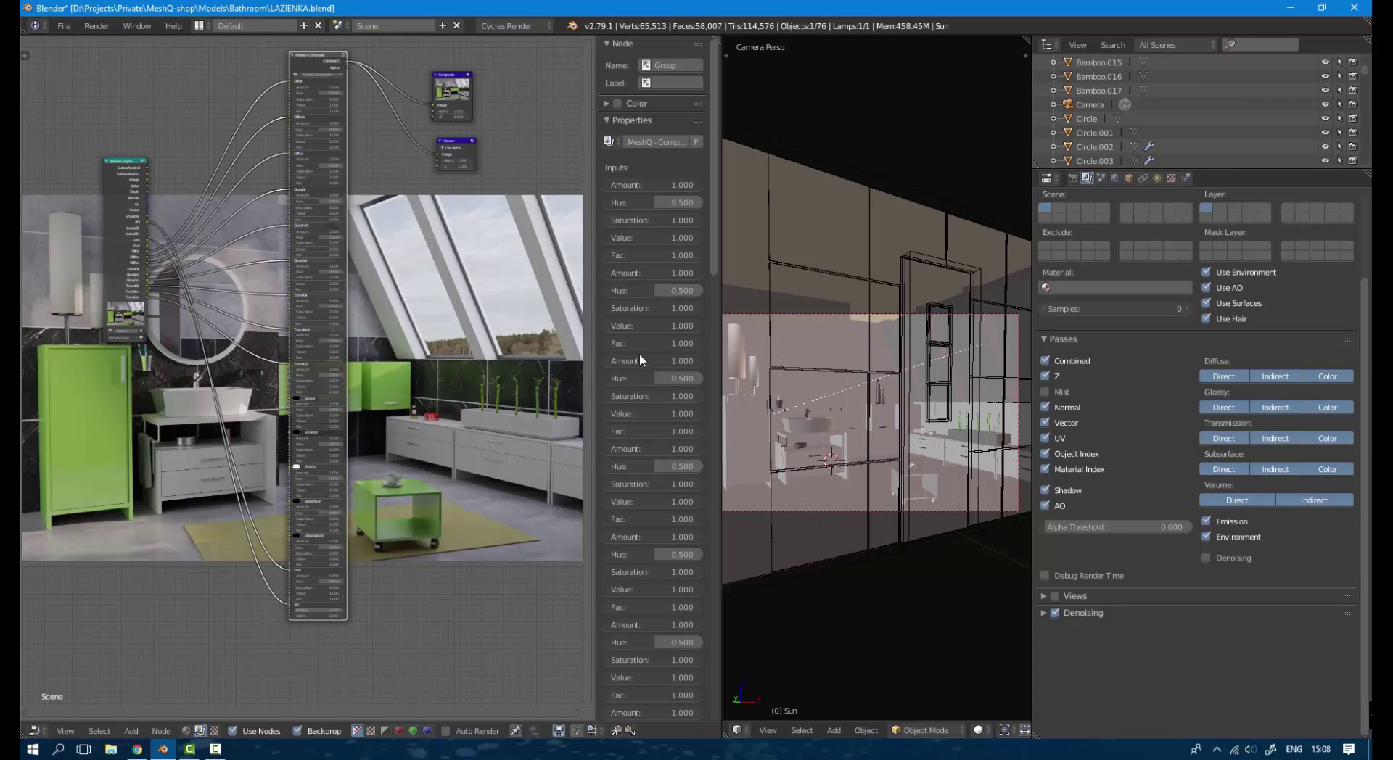
{"action": "left_click", "coordinate": [616, 104]}
{"action": "left_click", "coordinate": [606, 103]}
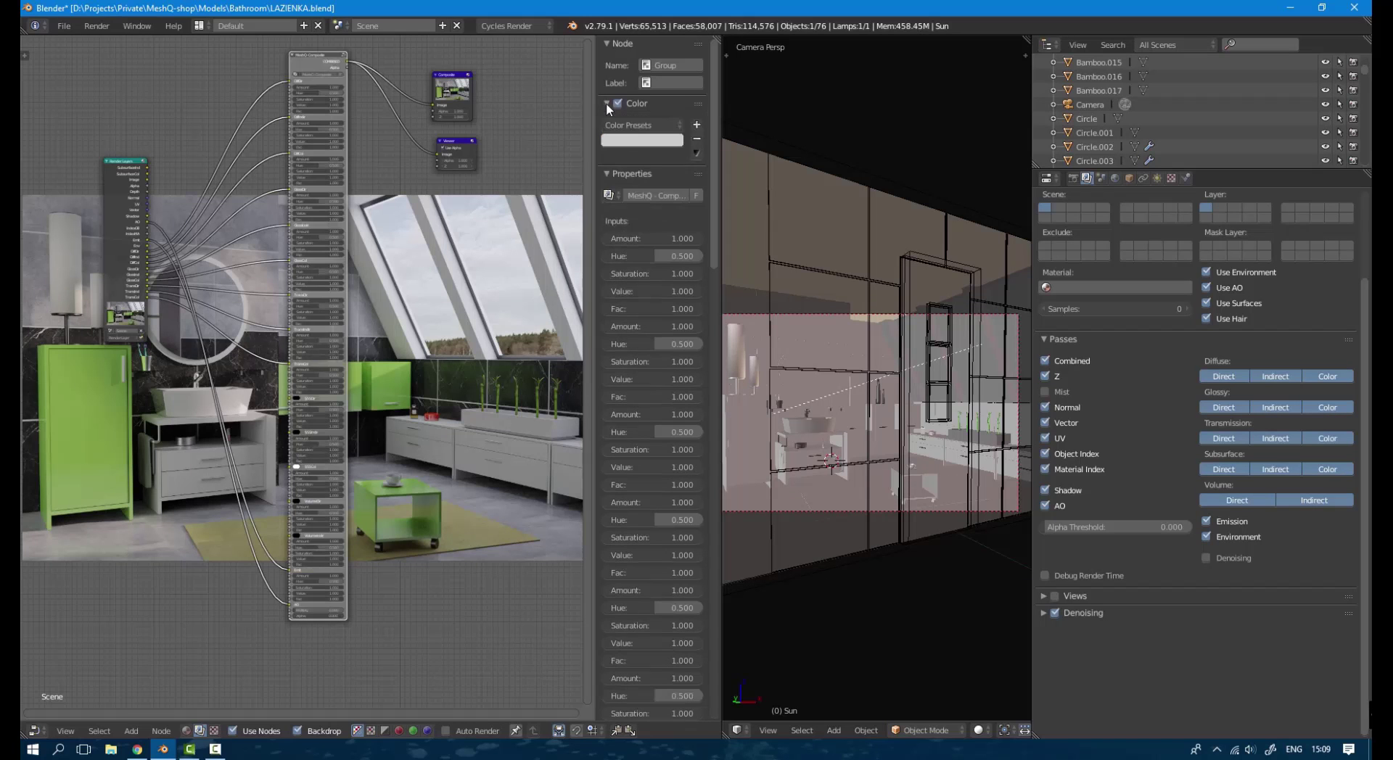
{"action": "left_click", "coordinate": [640, 141]}
{"action": "left_click_drag", "start_coordinate": [659, 267], "coordinate": [673, 268]}
{"action": "left_click_drag", "start_coordinate": [682, 177], "coordinate": [683, 169]}
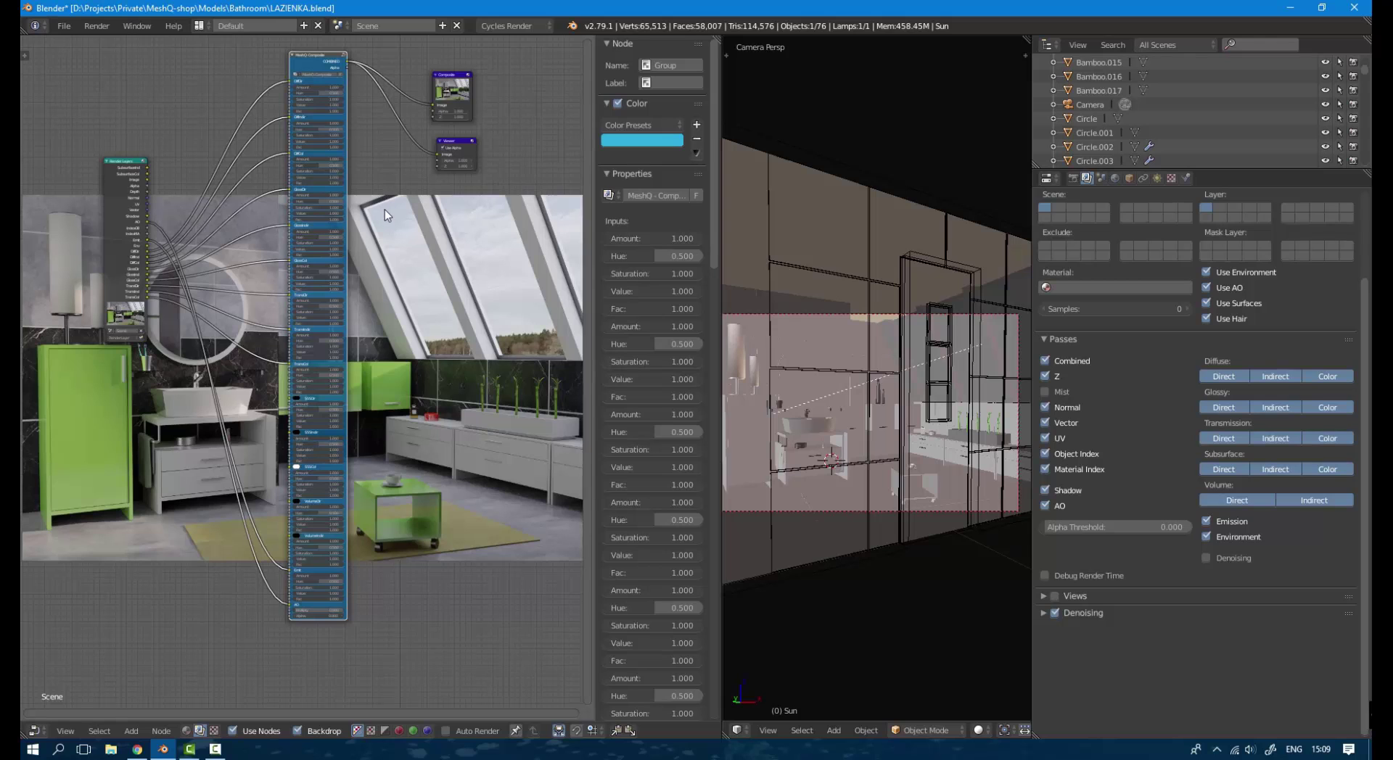
{"action": "middle_click_drag", "start_coordinate": [389, 172], "coordinate": [392, 184]}
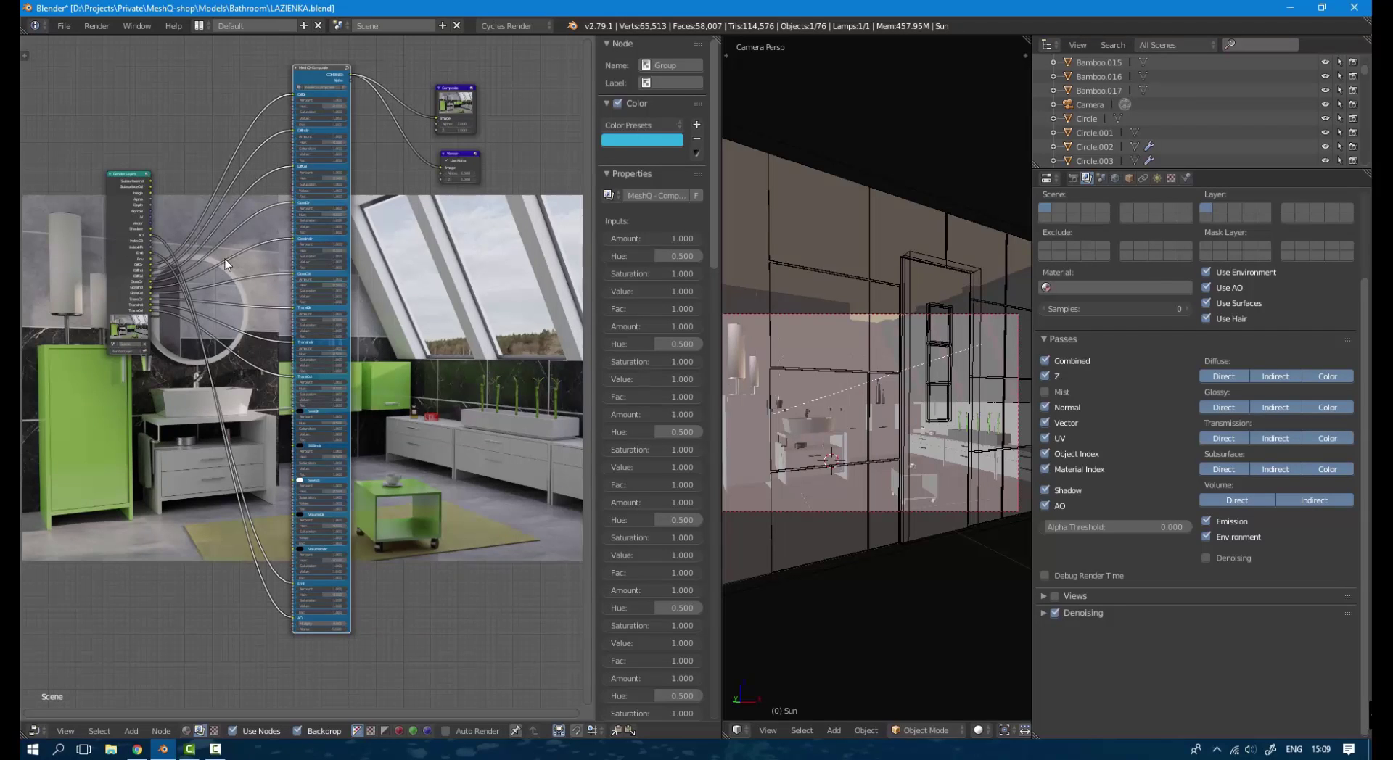
{"action": "scroll", "coordinate": [230, 263], "scroll_direction": "up", "scroll_amount": 2}
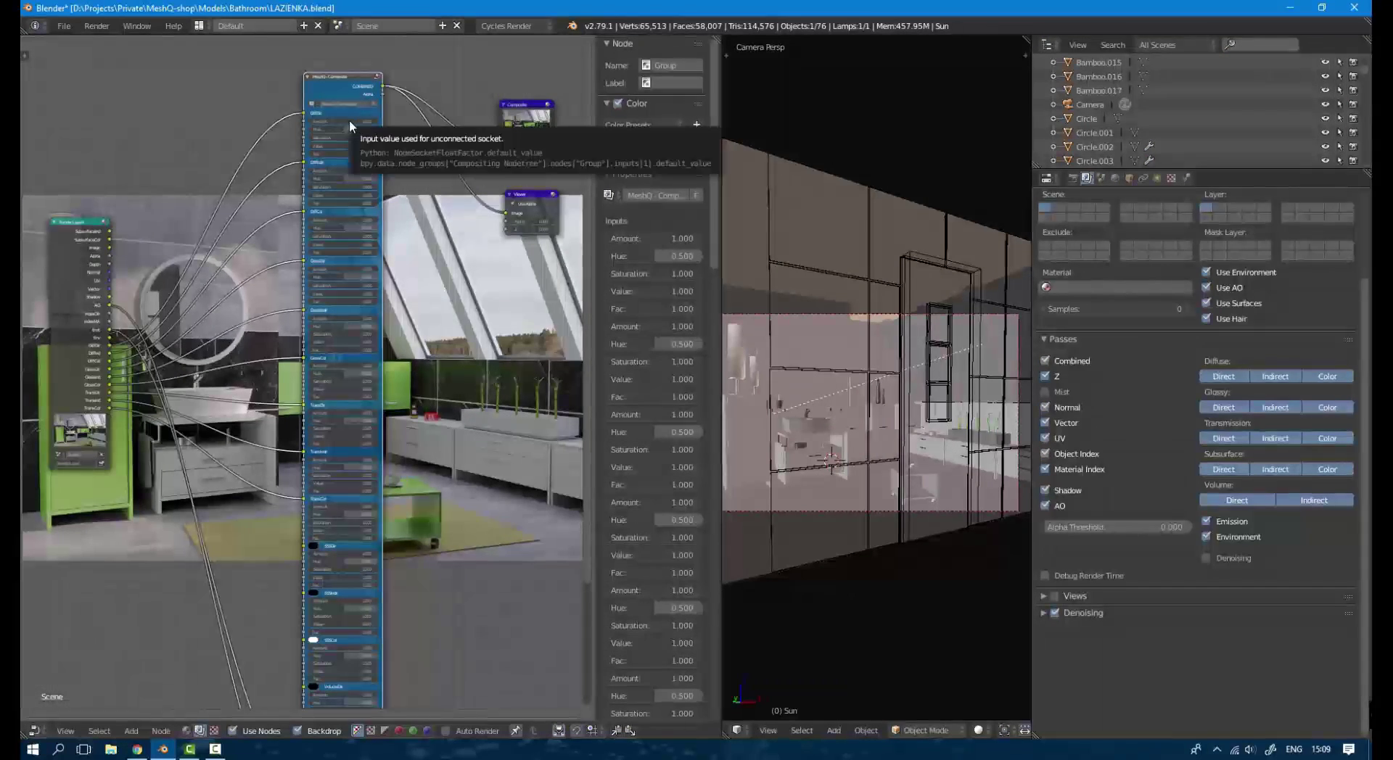
{"action": "mouse_move", "coordinate": [350, 122]}
{"action": "left_mouse_down"}
{"action": "mouse_move", "coordinate": [296, 122]}
{"action": "mouse_move", "coordinate": [353, 122]}
{"action": "left_mouse_up"}
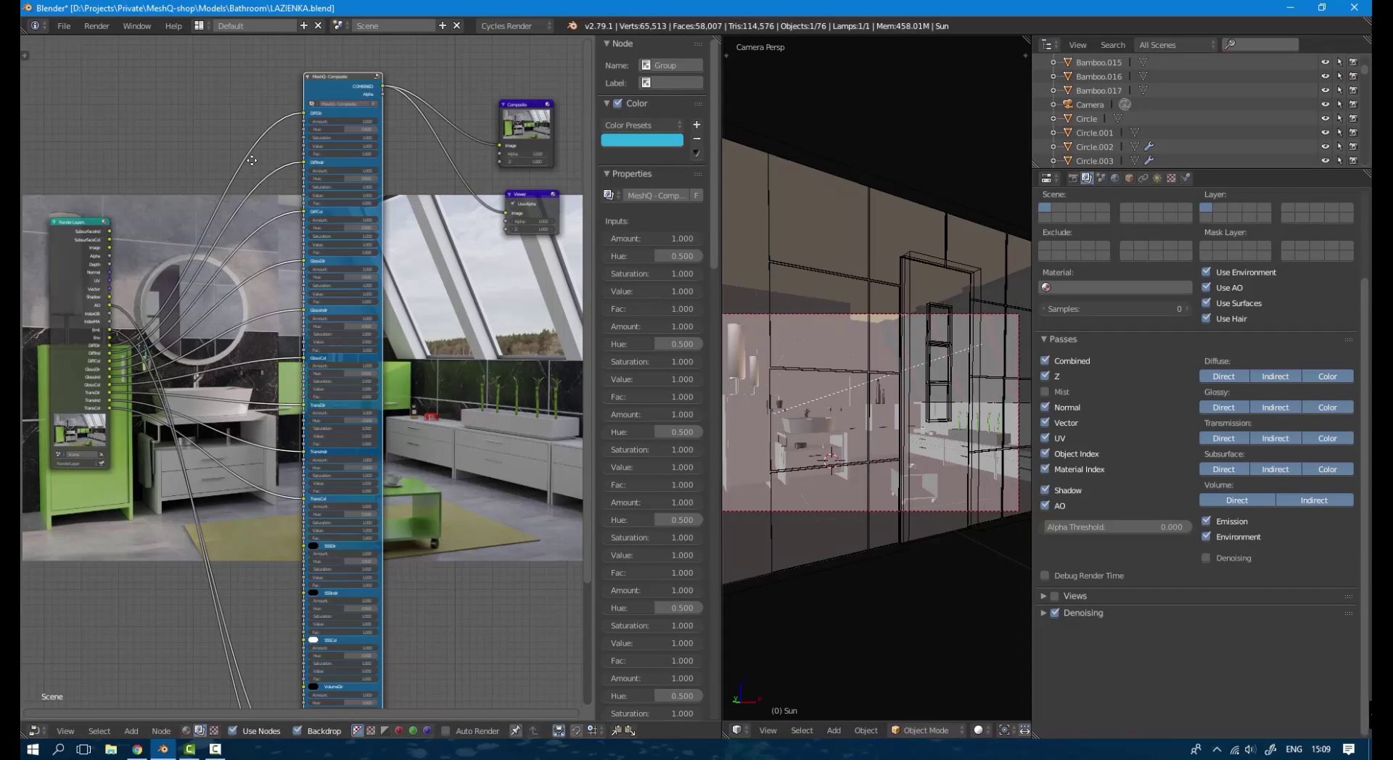
- Add an RGB Curves node and insert it into the link feeding the group's DiffDir input
{"action": "middle_click_drag", "start_coordinate": [258, 160], "coordinate": [280, 180]}
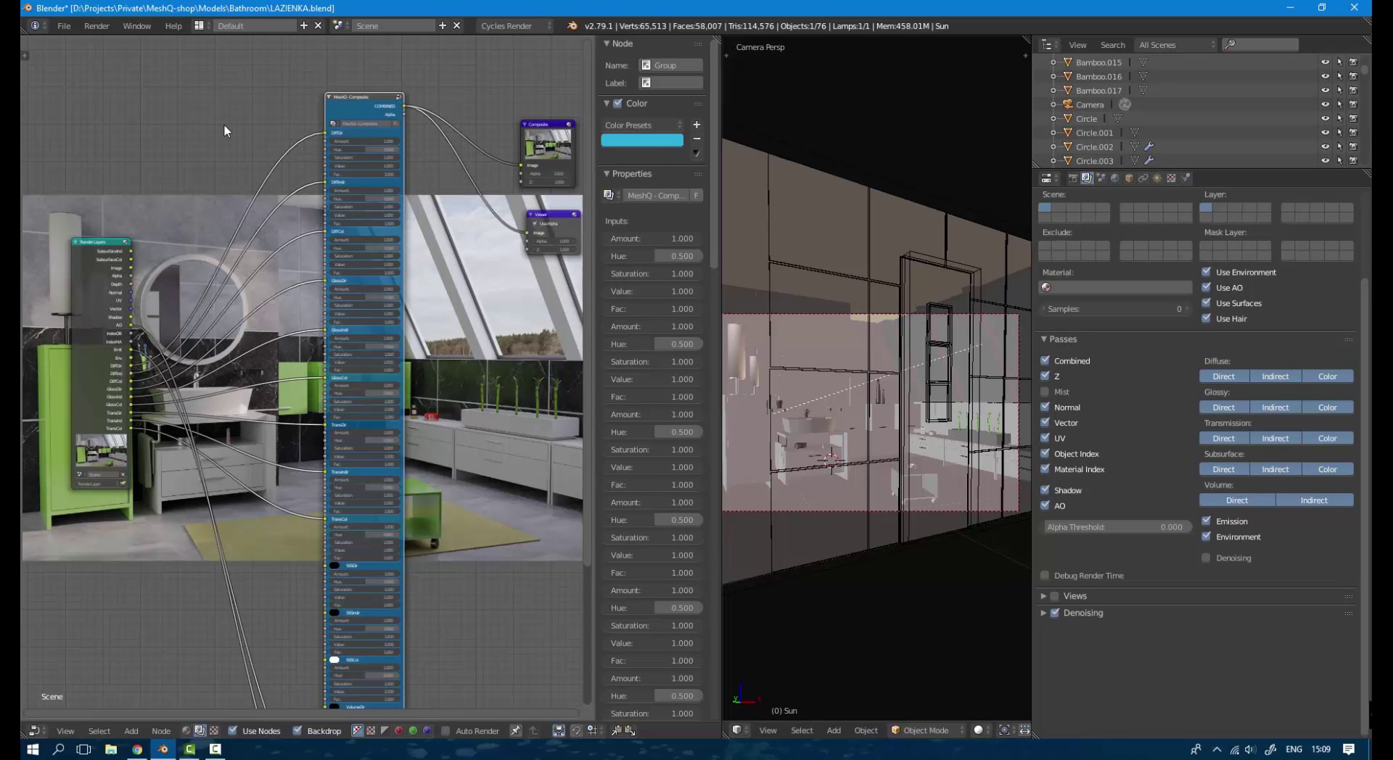
{"action": "key", "text": "shift+a"}
{"action": "mouse_move", "coordinate": [206, 95]}
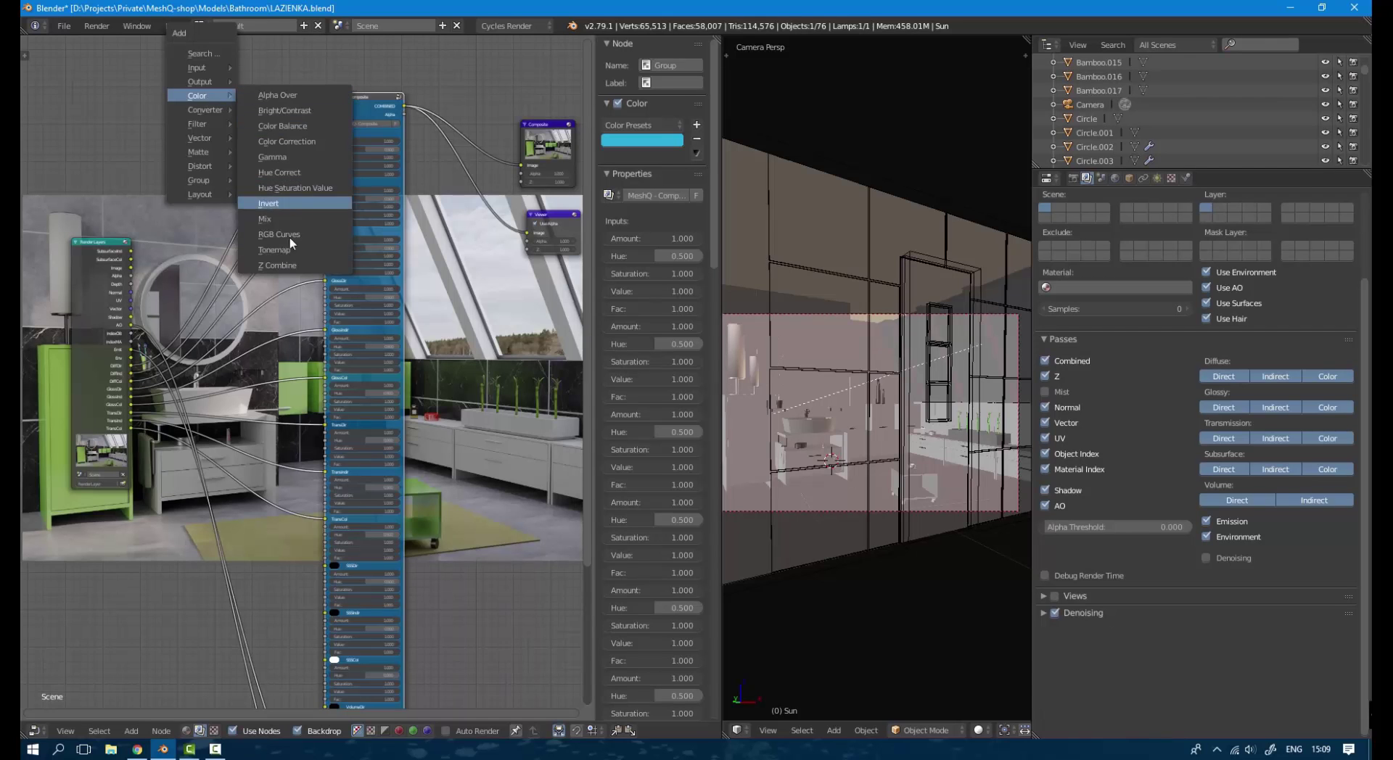
{"action": "left_click", "coordinate": [282, 234]}
{"action": "left_click", "coordinate": [190, 79]}
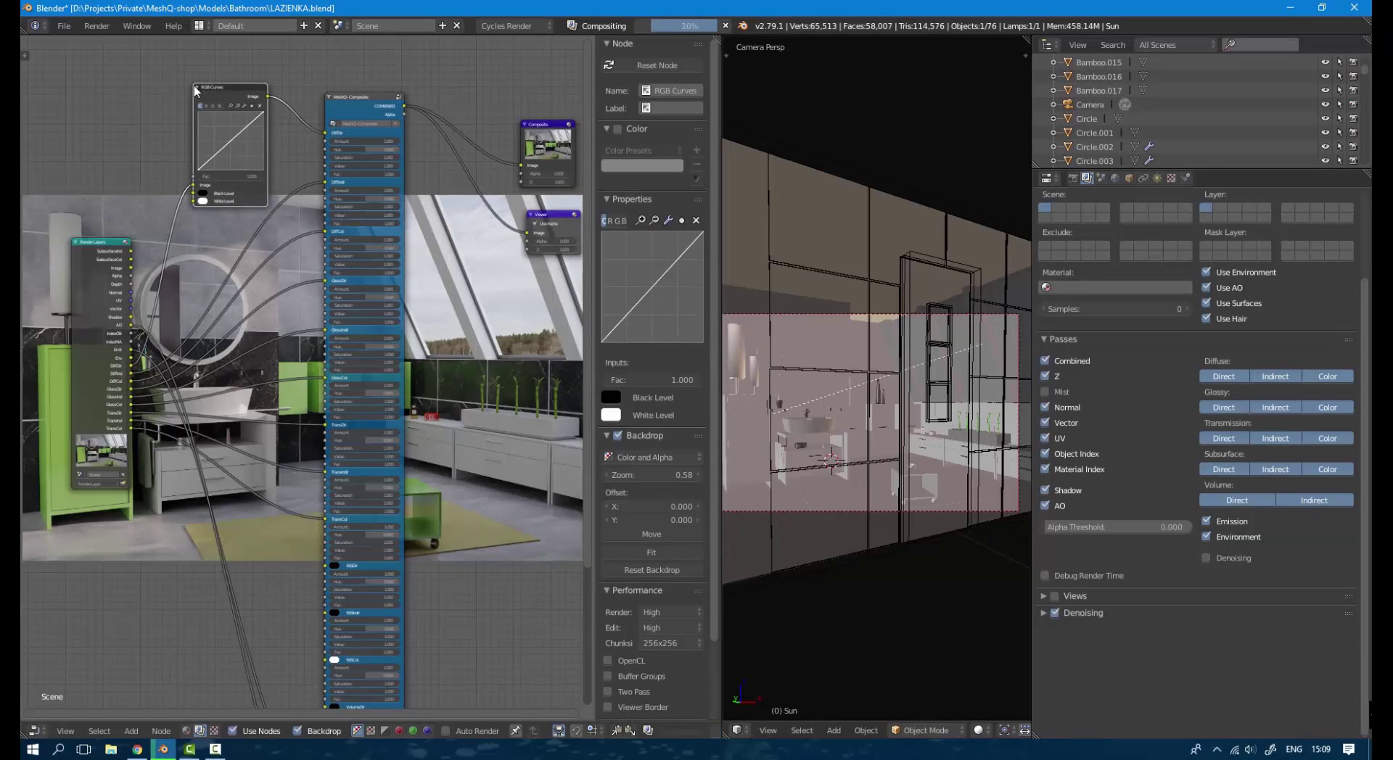
- Shape the RGB Curves curve into an S with a lower point at about X 0.322, Y 0.193, and nudge the node farther from the group
{"action": "mouse_move", "coordinate": [232, 141]}
{"action": "left_mouse_down"}
{"action": "mouse_move", "coordinate": [242, 152]}
{"action": "mouse_move", "coordinate": [245, 121]}
{"action": "mouse_move", "coordinate": [219, 159]}
{"action": "left_mouse_up"}
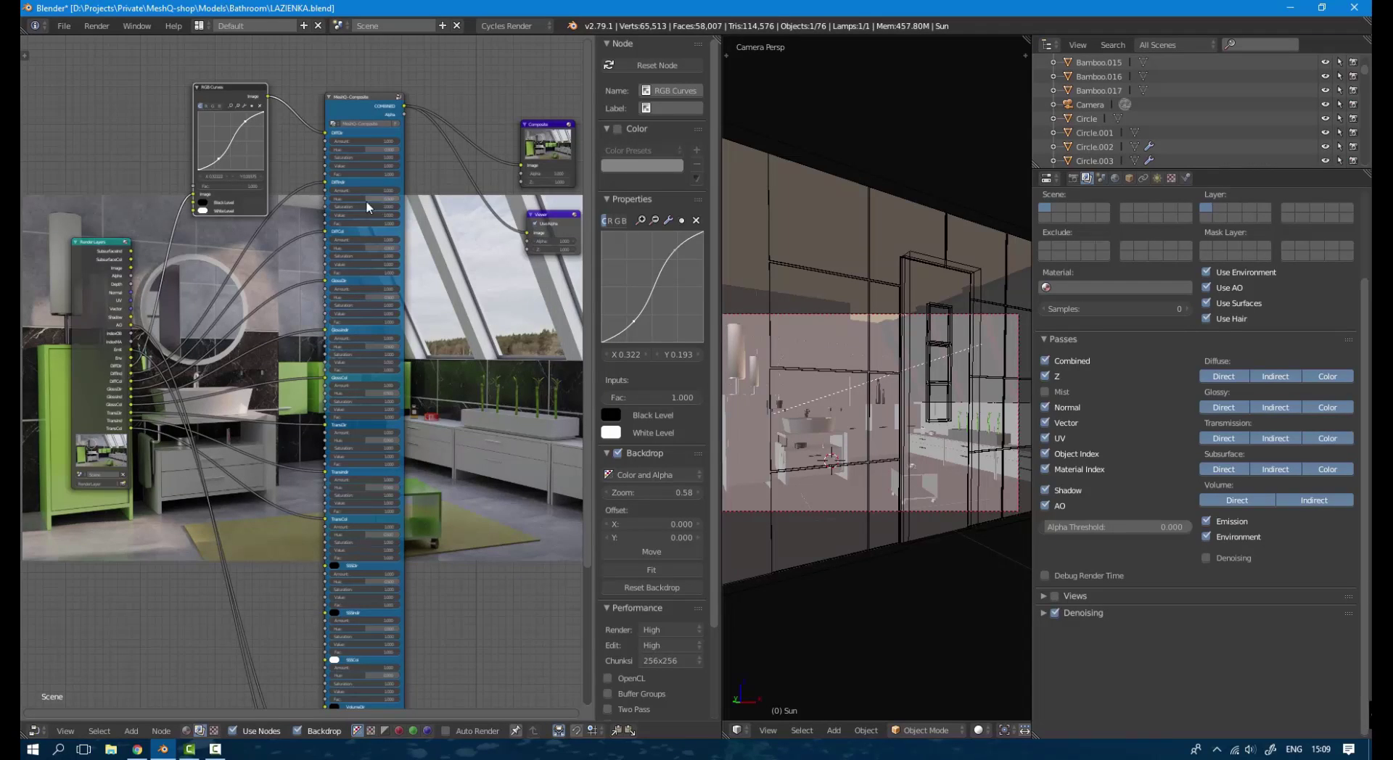
{"action": "left_click_drag", "start_coordinate": [233, 94], "coordinate": [226, 94]}
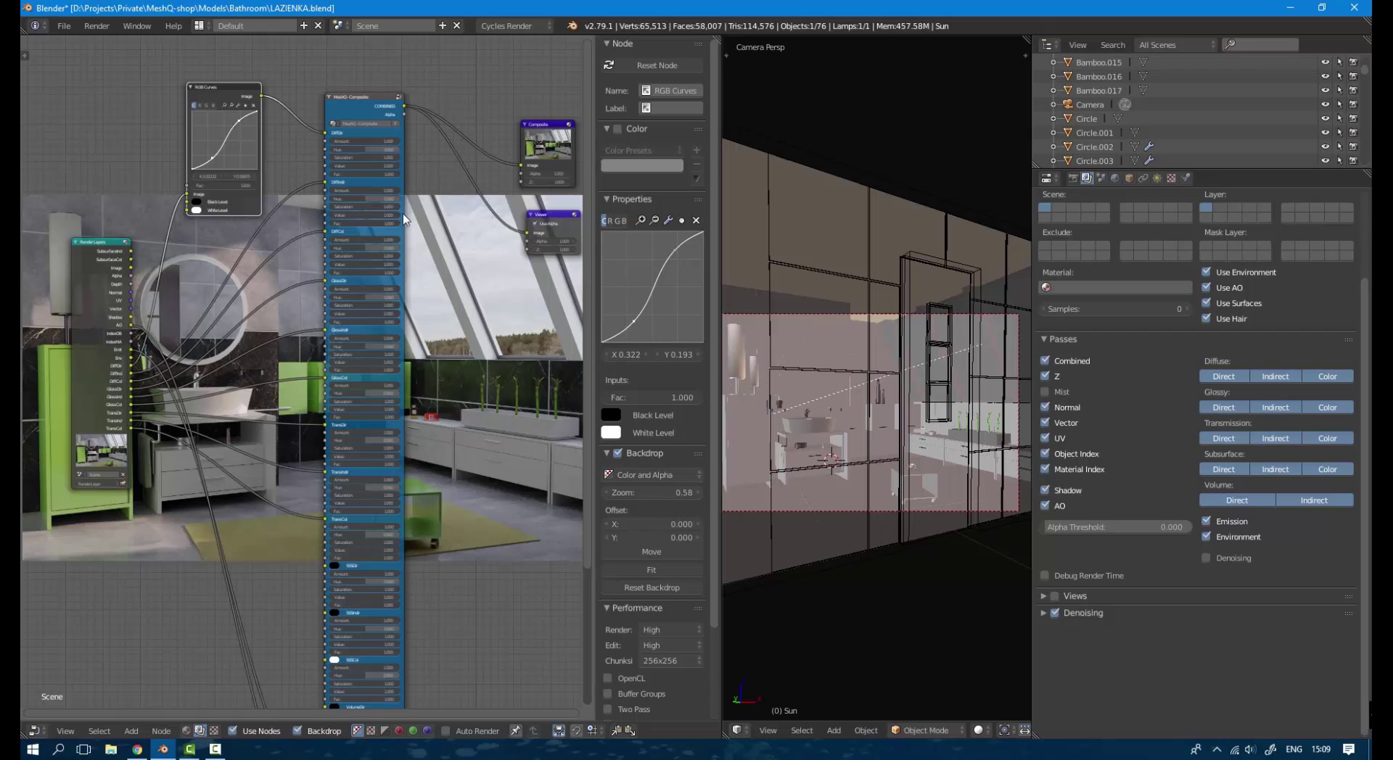
- Flatten the RGB Curves curve back to the straight diagonal and add a single midpoint at about X 0.477, Y 0.493
{"action": "mouse_move", "coordinate": [236, 122]}
{"action": "left_mouse_down"}
{"action": "mouse_move", "coordinate": [206, 158]}
{"action": "mouse_move", "coordinate": [241, 122]}
{"action": "left_mouse_up"}
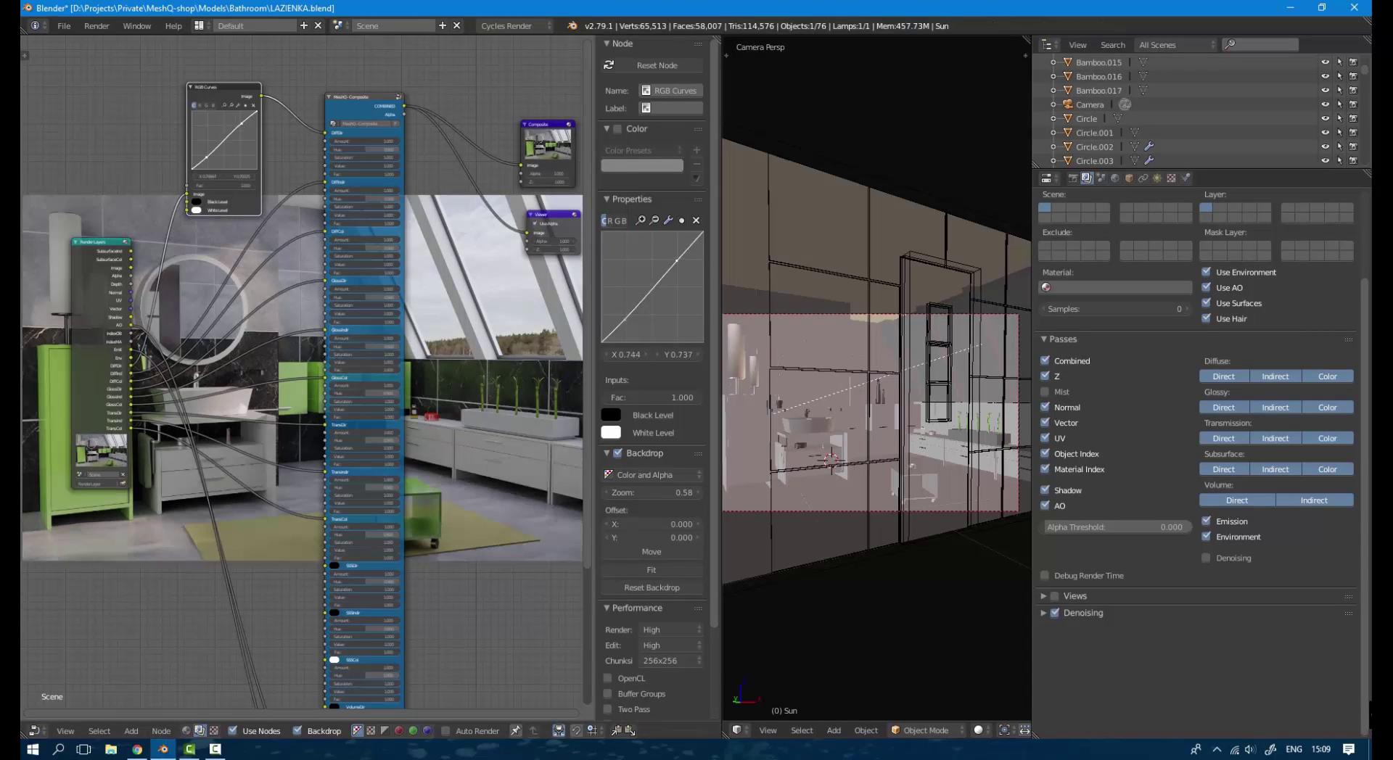
{"action": "left_click", "coordinate": [254, 106]}
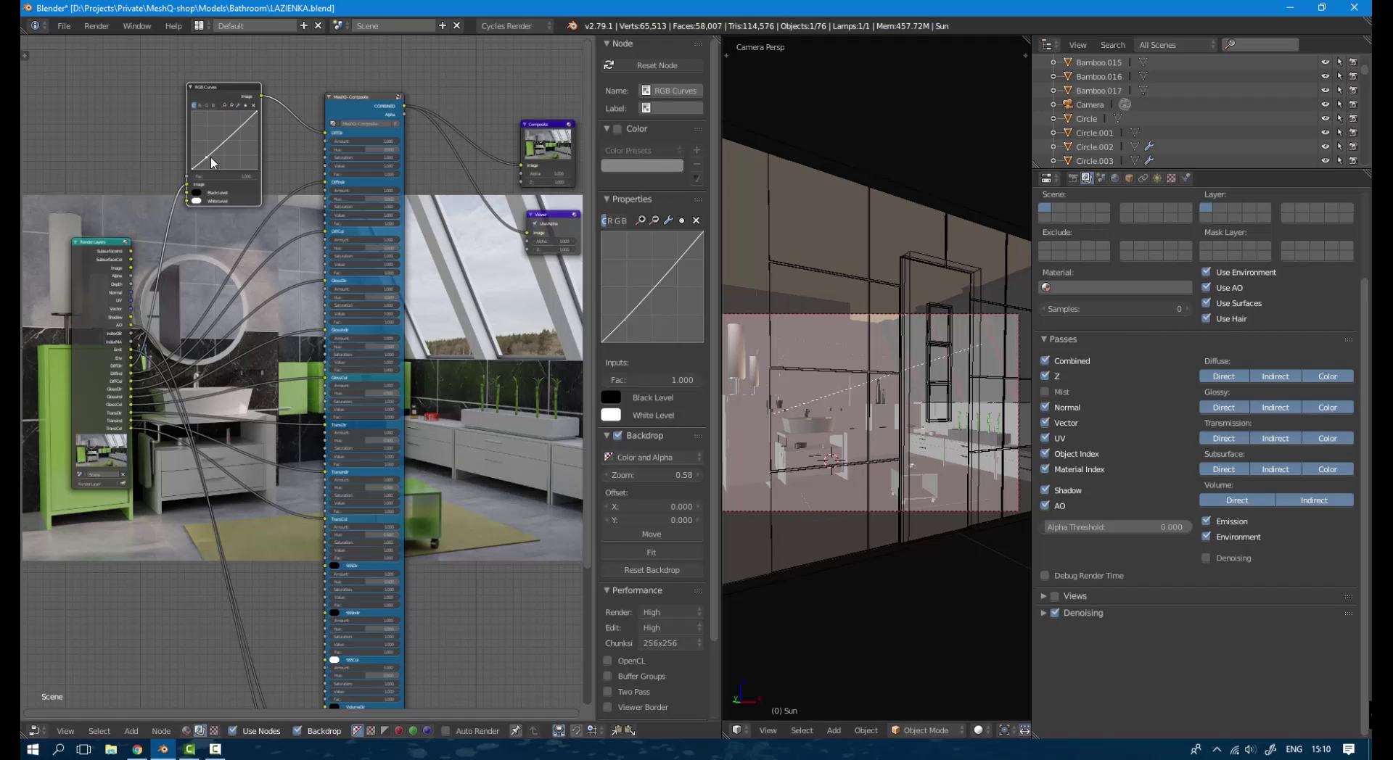
{"action": "left_click", "coordinate": [223, 141]}
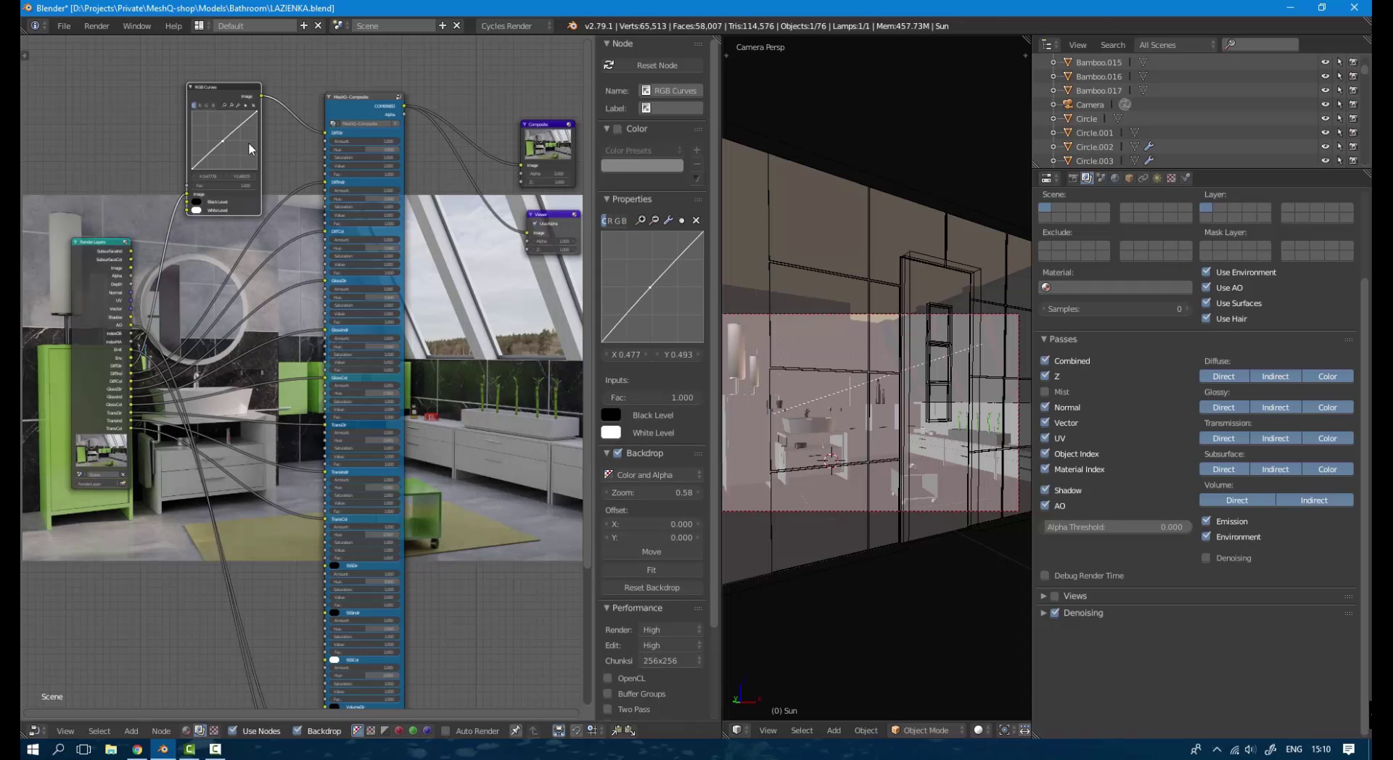
- Detach the RGB Curves node from the group's DiffDir input and link the Render Layers DiffDir output directly to it
{"action": "left_click", "coordinate": [324, 133]}
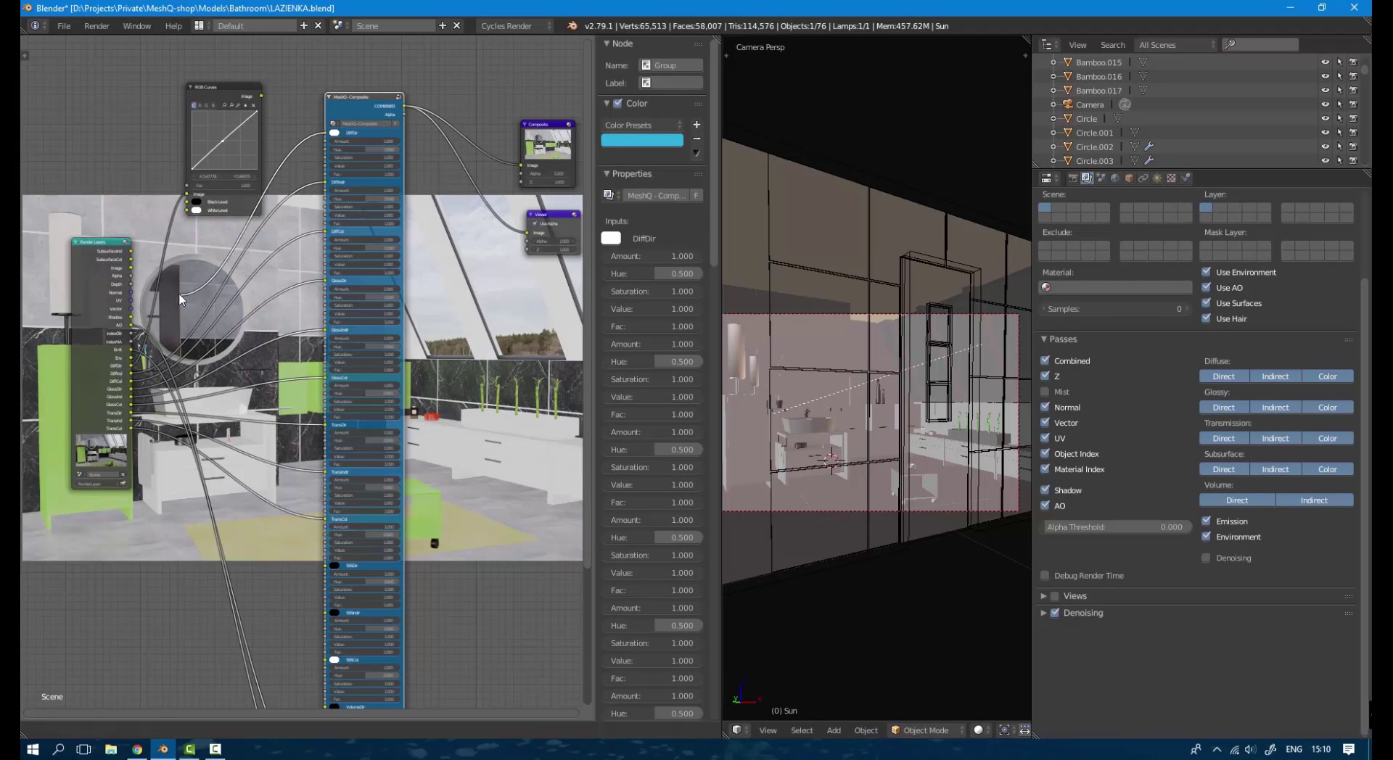
{"action": "left_click_drag", "start_coordinate": [178, 295], "coordinate": [133, 366]}
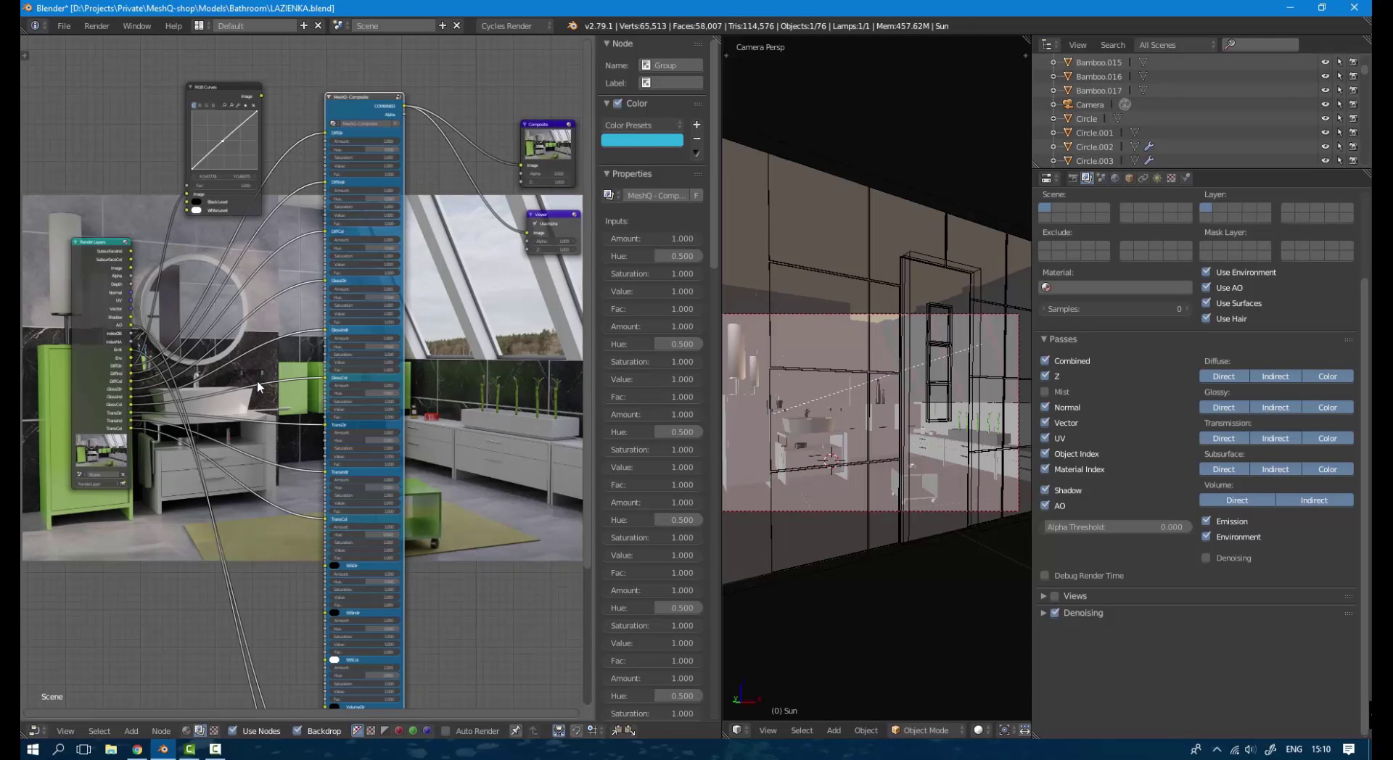
{"action": "middle_click_drag", "start_coordinate": [439, 476], "coordinate": [418, 390]}
{"action": "scroll", "coordinate": [417, 392], "scroll_direction": "down", "scroll_amount": 2}
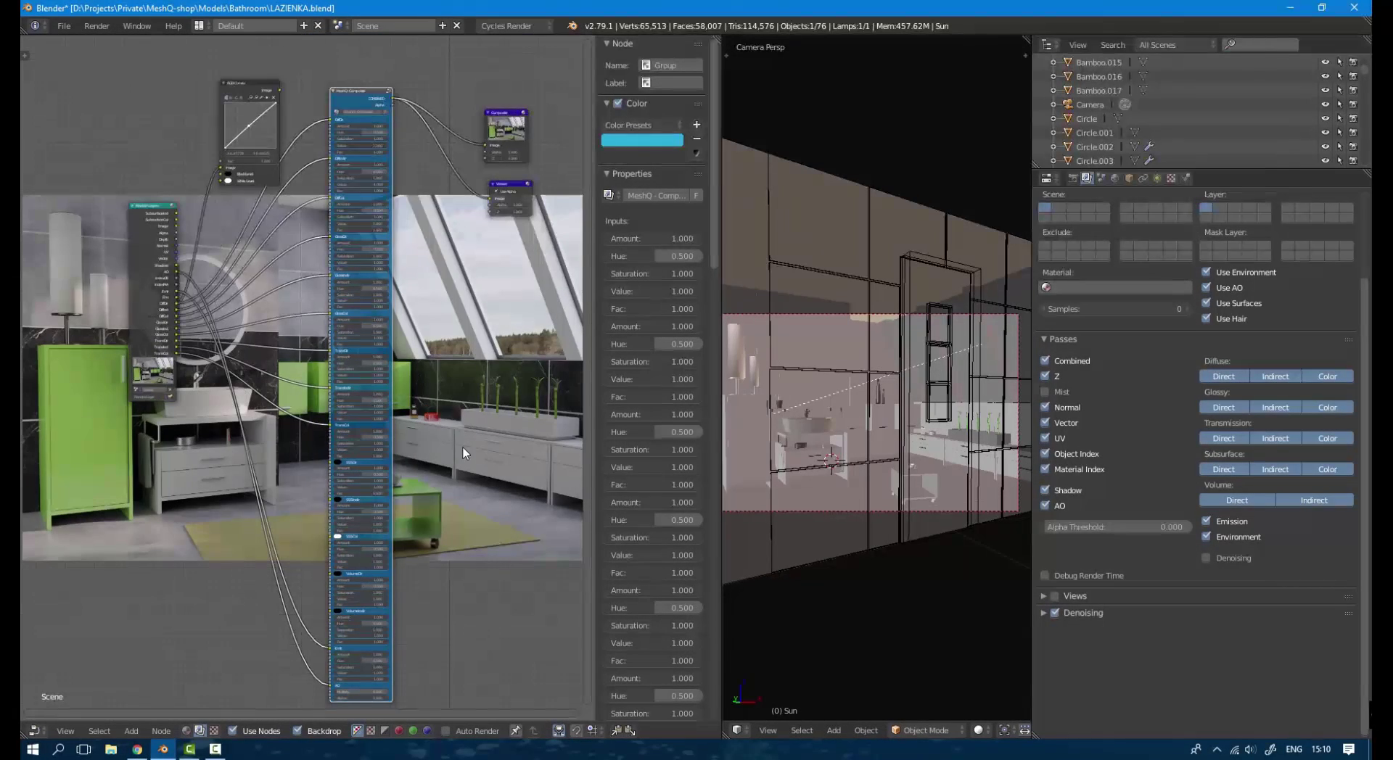
{"action": "scroll", "coordinate": [440, 423], "scroll_direction": "down", "scroll_amount": 3}
{"action": "middle_click_drag", "start_coordinate": [412, 403], "coordinate": [421, 417]}
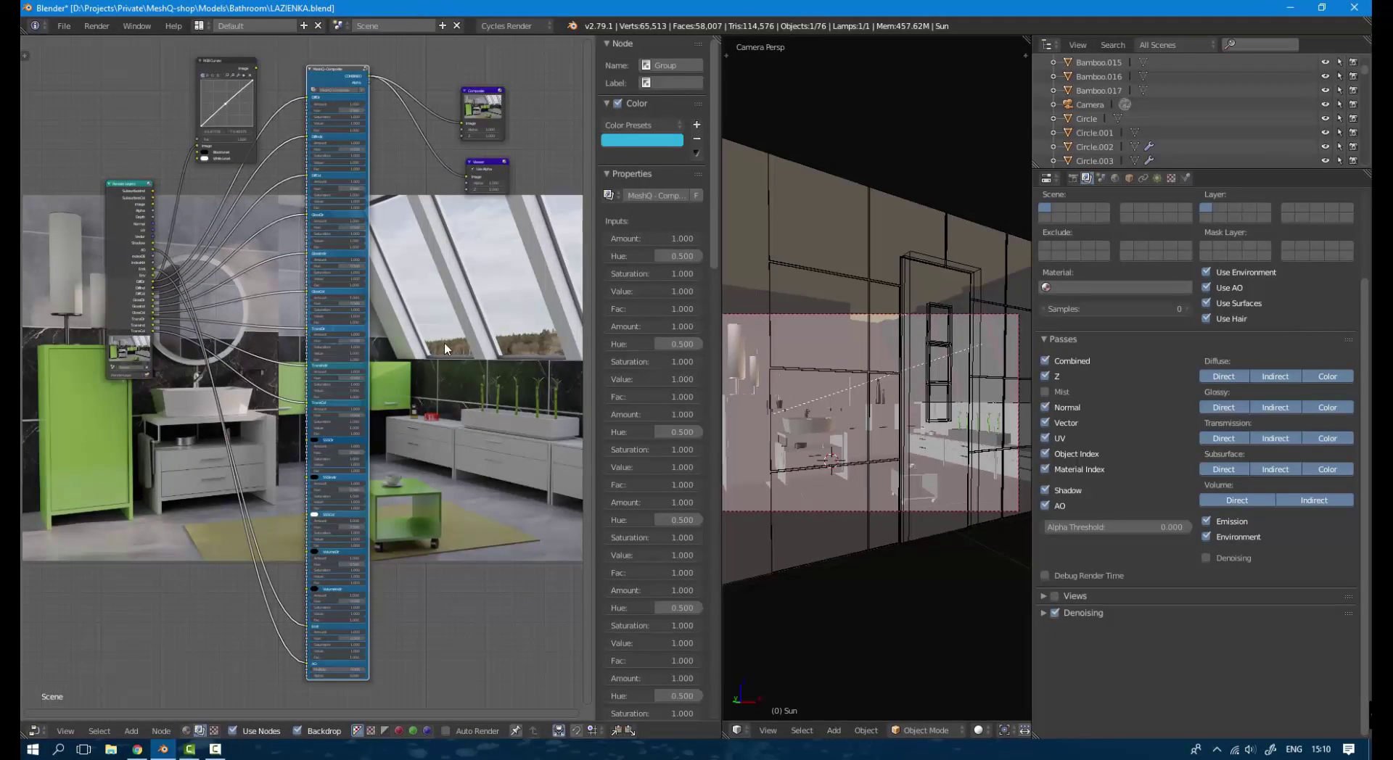